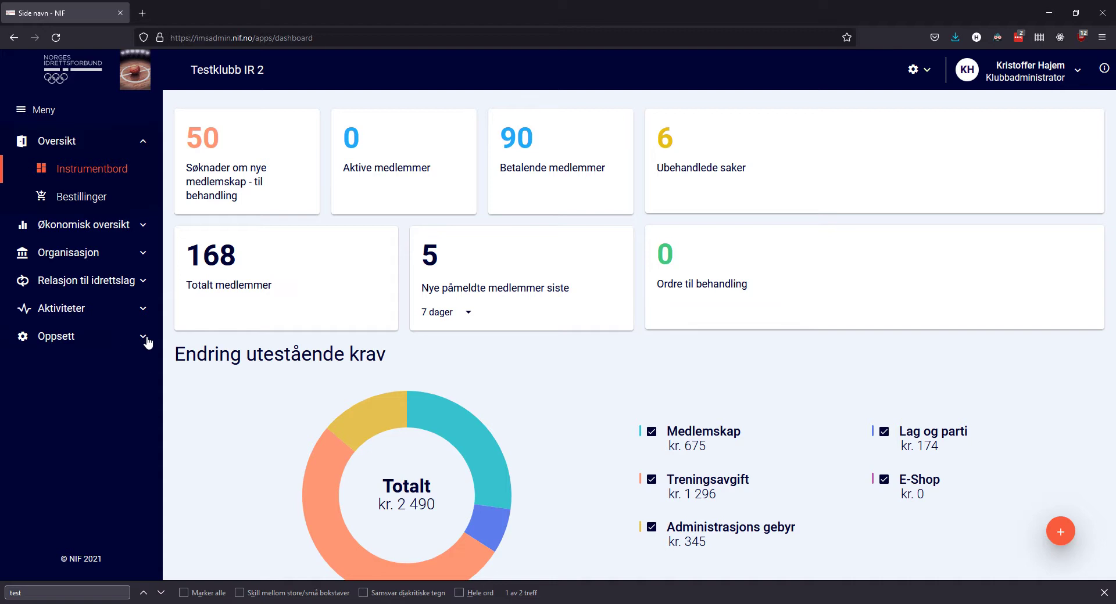
Step: Open the club's membership fee setup (Medlemskontingent) and filter the list to active fees
click(146, 340)
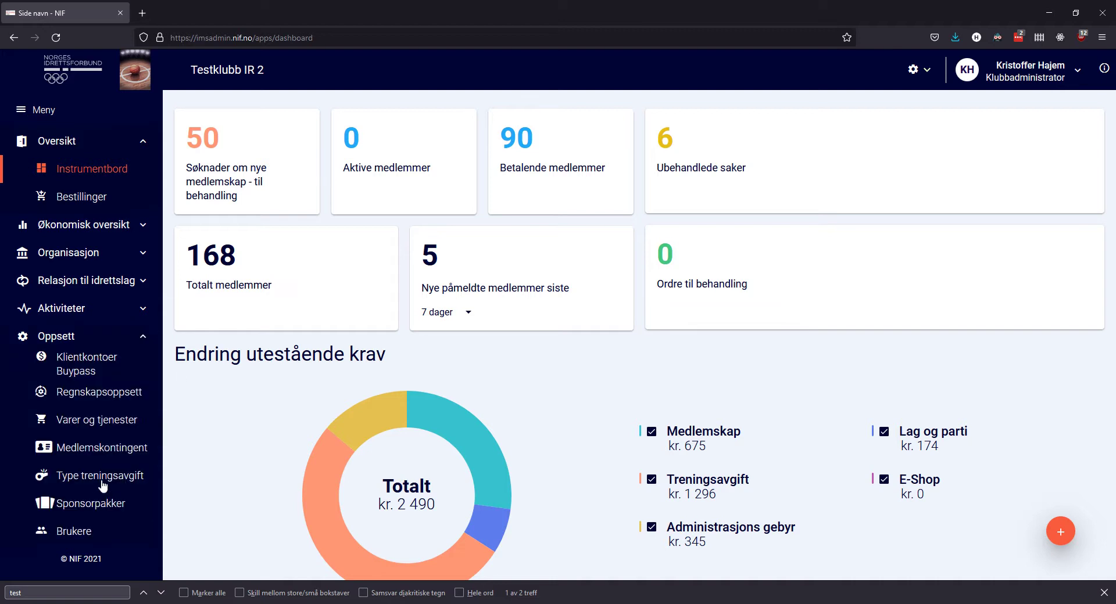
click(105, 448)
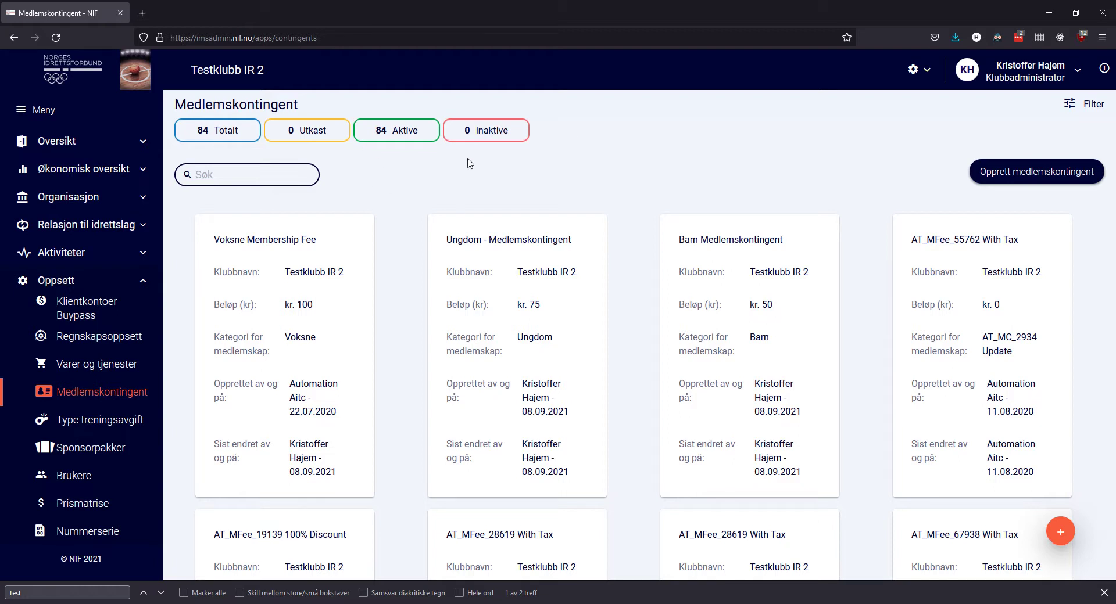
click(400, 133)
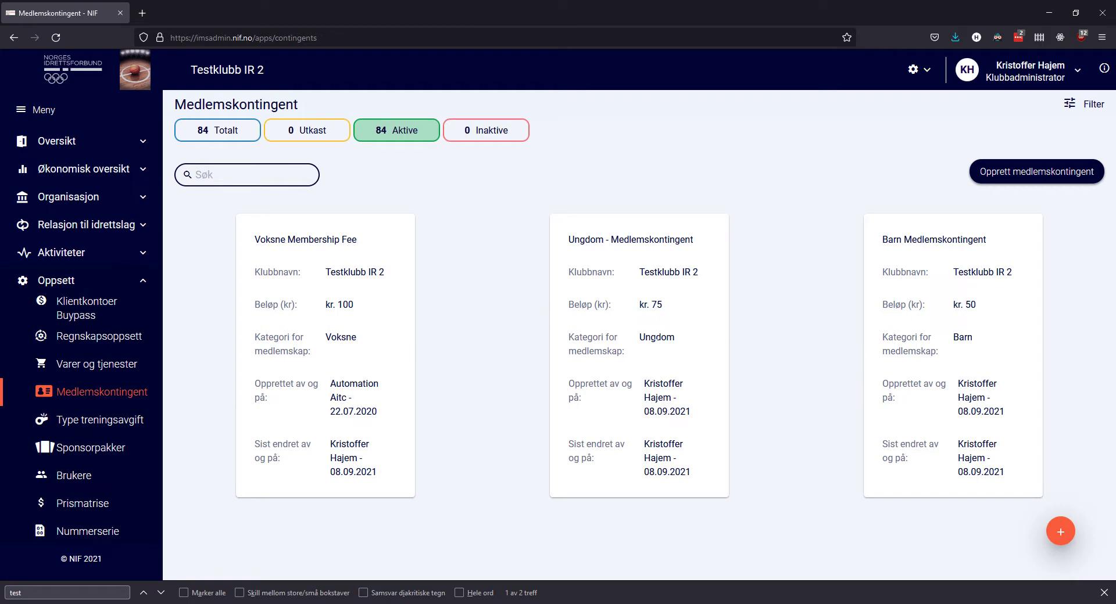
Step: Open the Voksne membership category for editing and examine its name and default membership fee options
click(1075, 107)
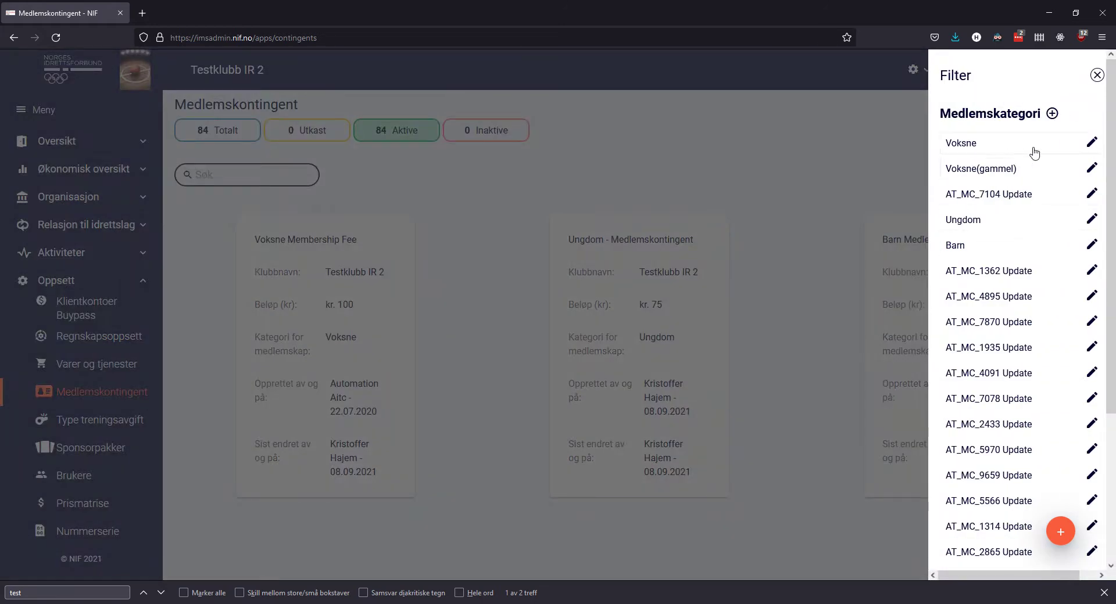
scroll(1041, 199, down, 4)
scroll(1043, 325, up, 4)
click(1092, 145)
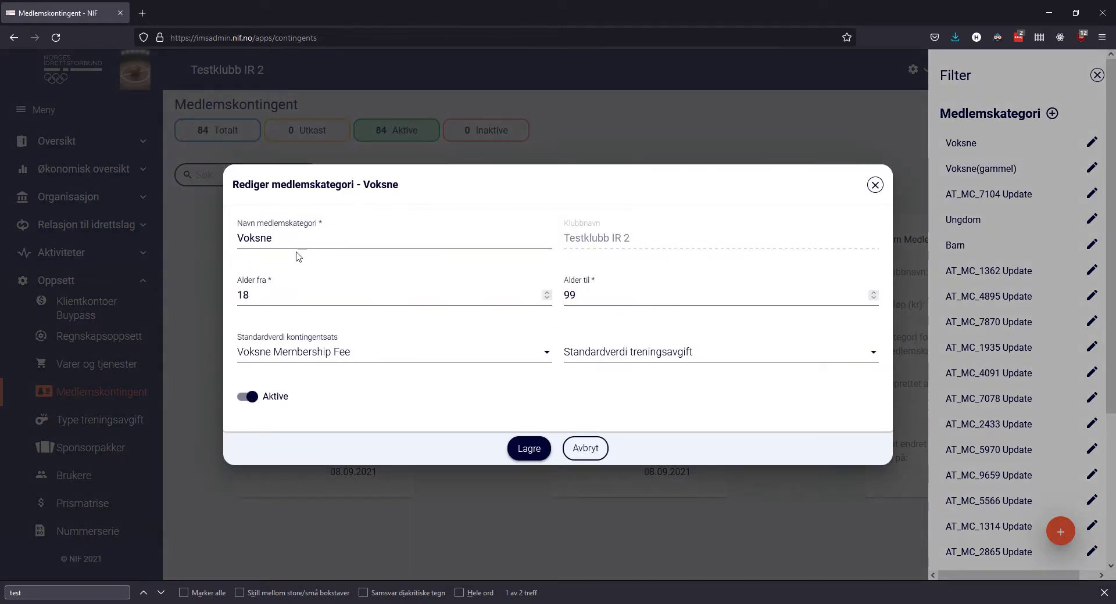
drag(299, 239, 224, 230)
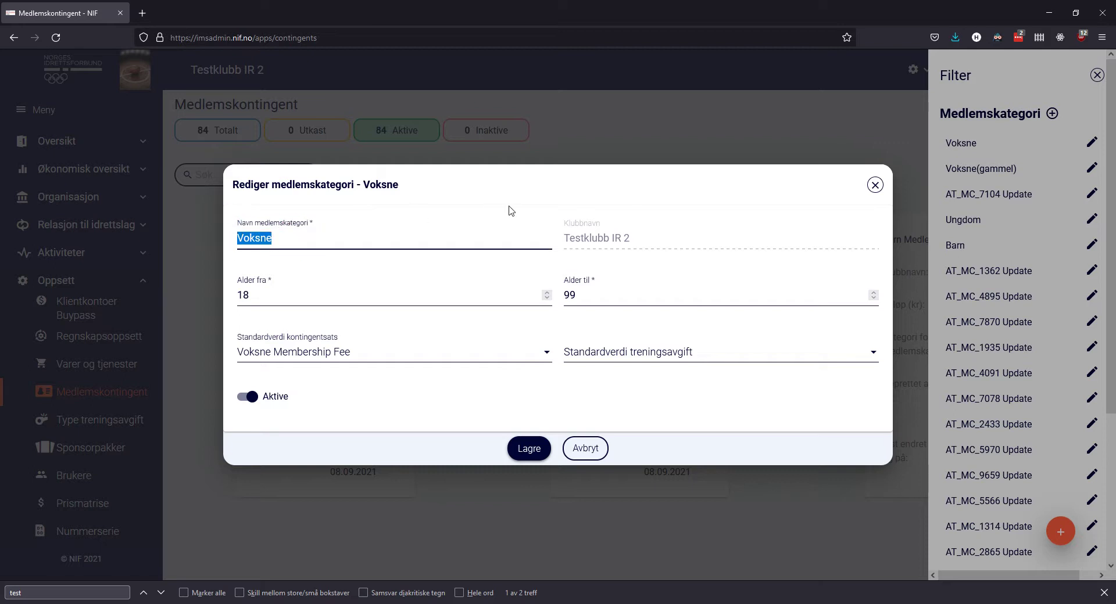
click(509, 205)
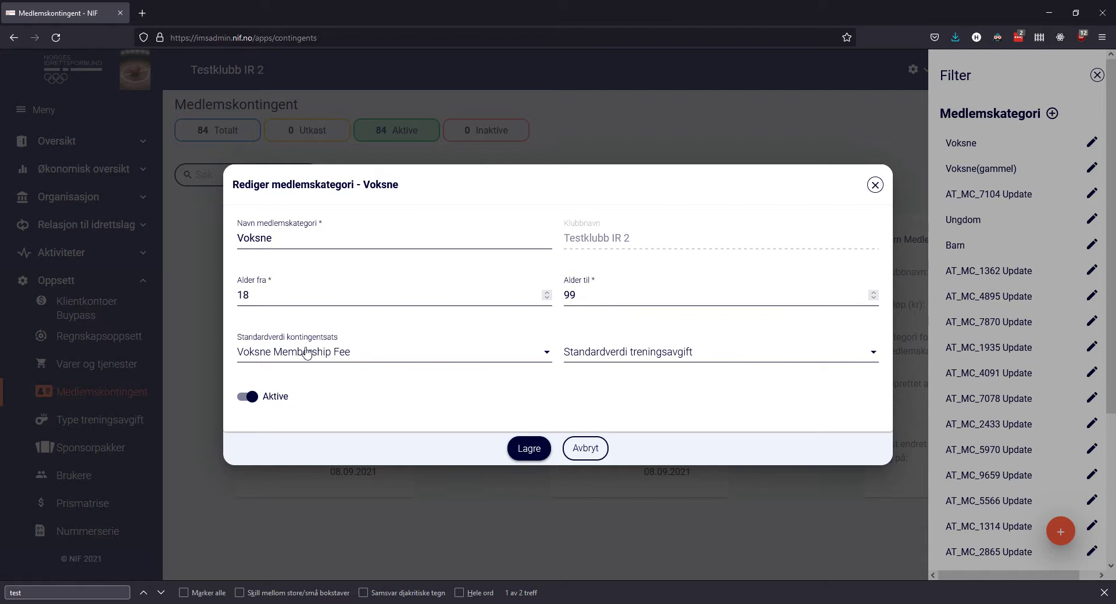
click(354, 353)
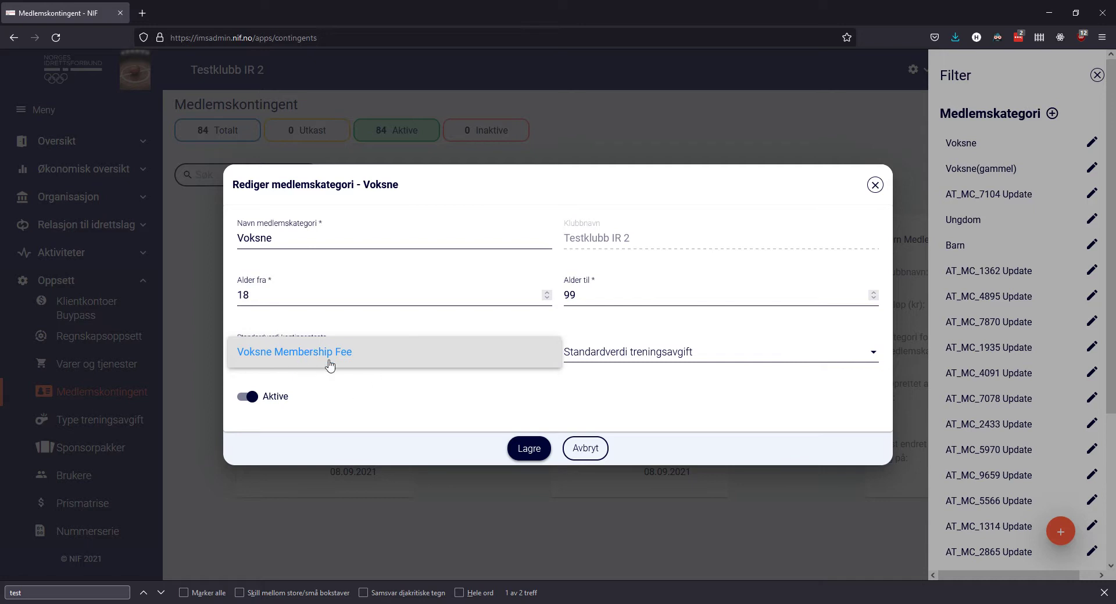
click(571, 394)
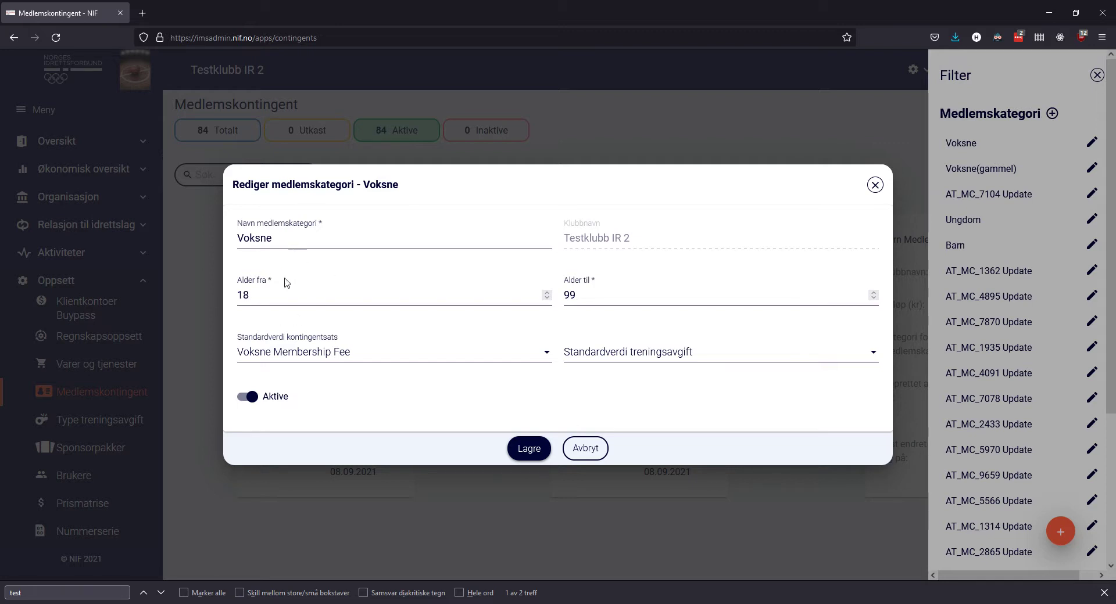
drag(269, 293, 231, 299)
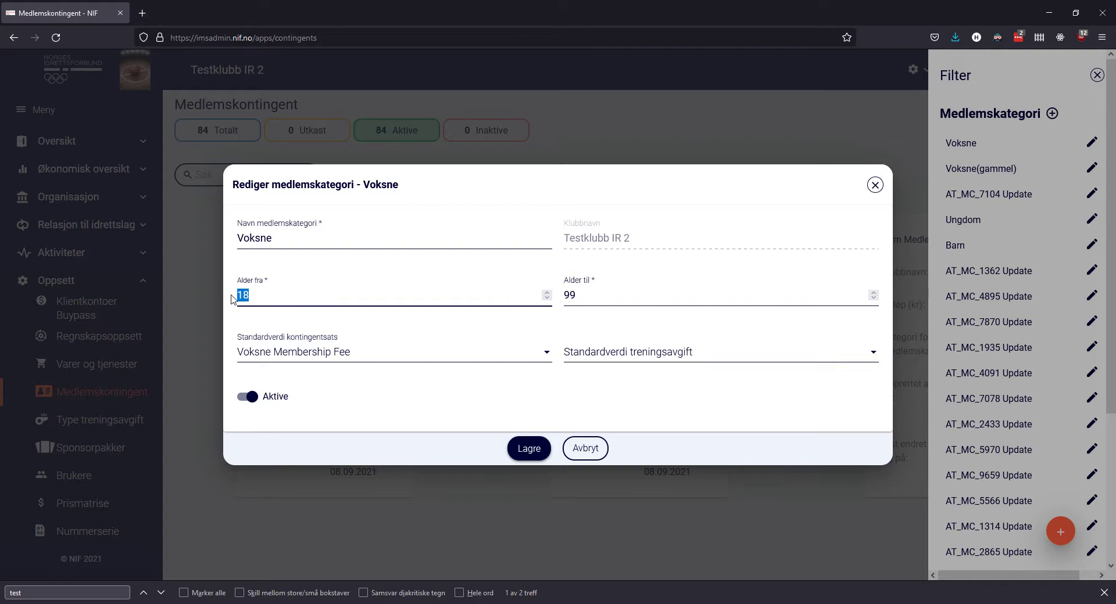
text(0)
key(Tab)
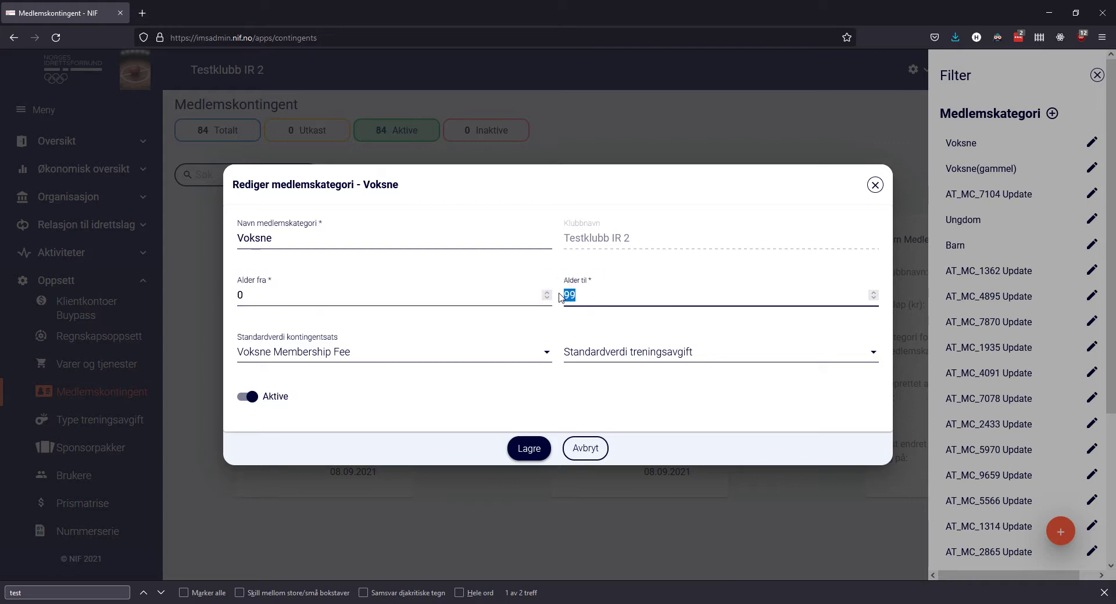
text(0)
click(554, 197)
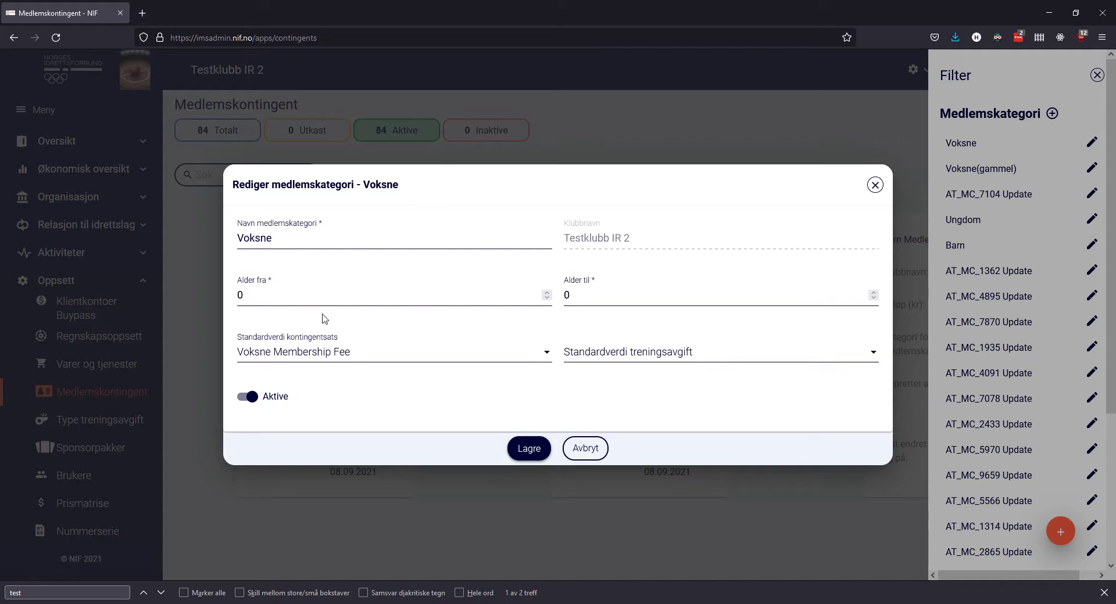
click(249, 397)
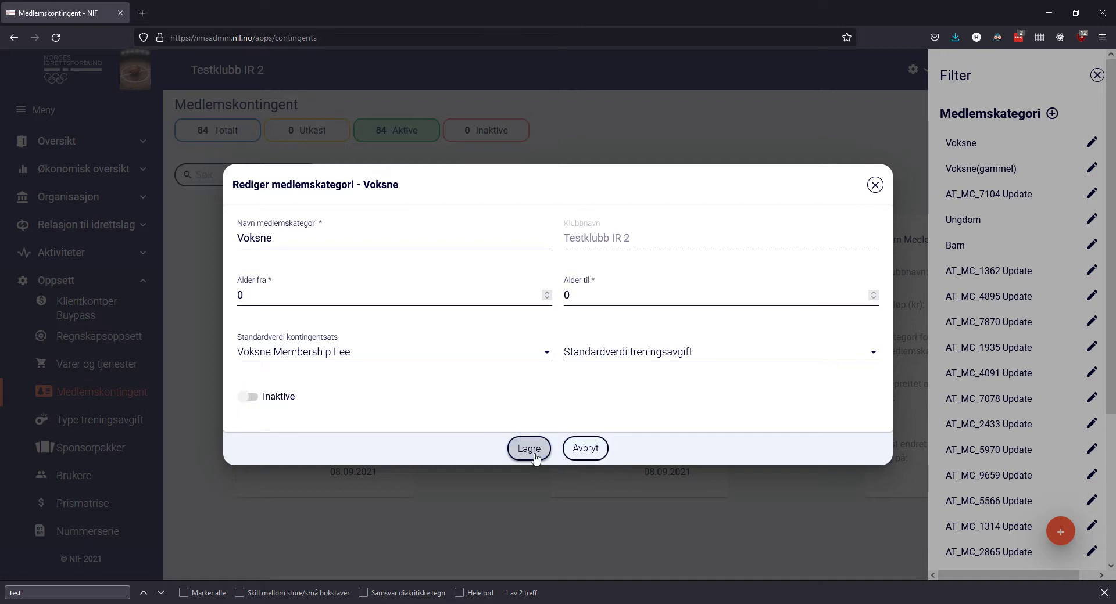
click(592, 451)
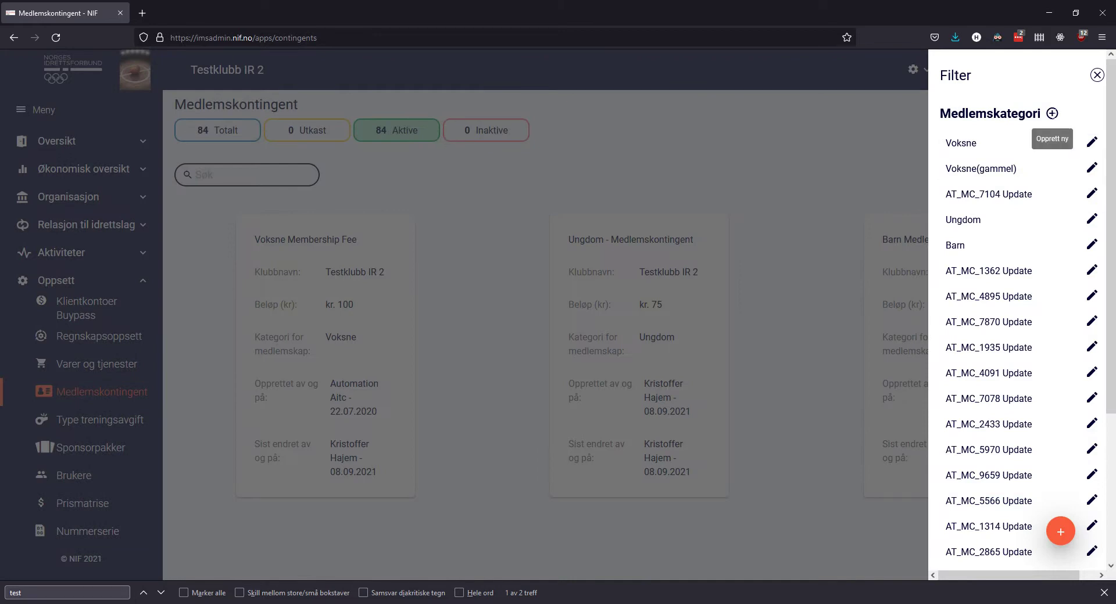
Step: Create an active membership category named Senior for ages 55 to 100 and return to the fee overview
click(1051, 114)
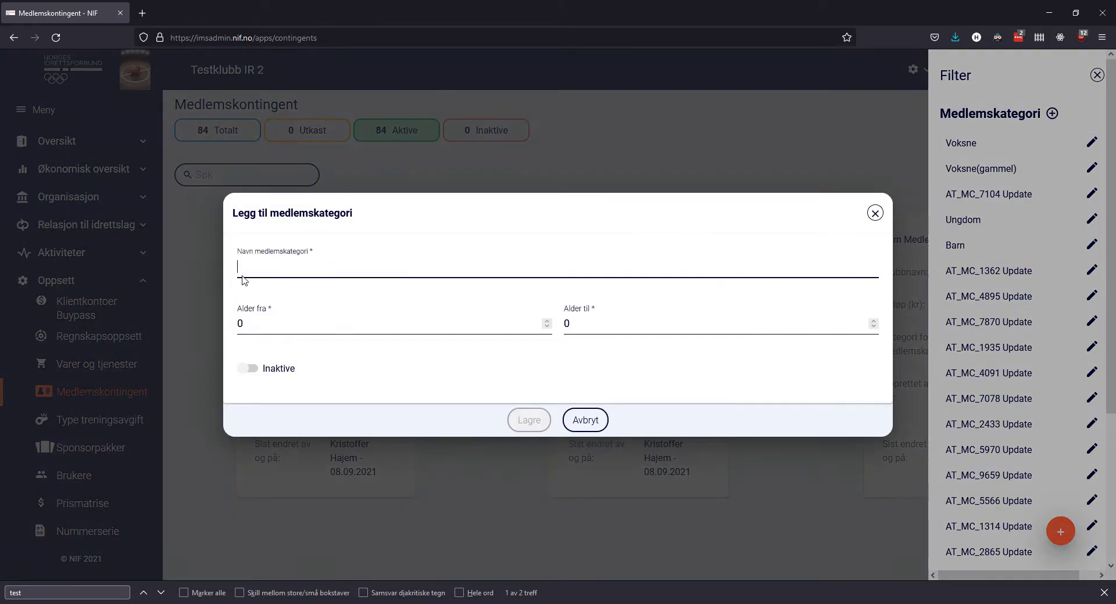
key(Down)
text(S)
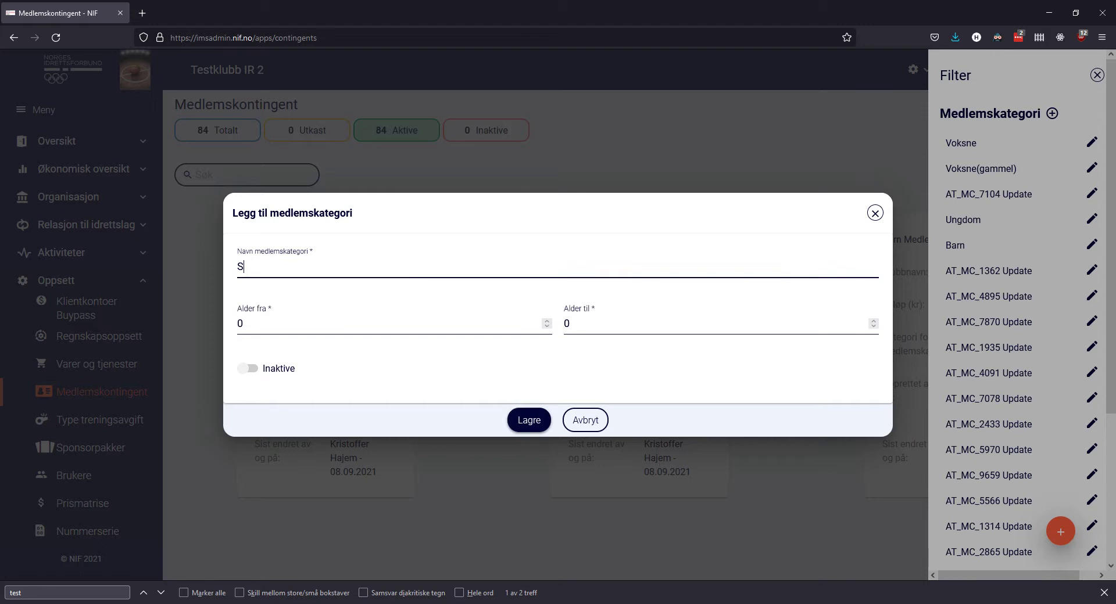
text(enior)
drag(289, 326, 220, 321)
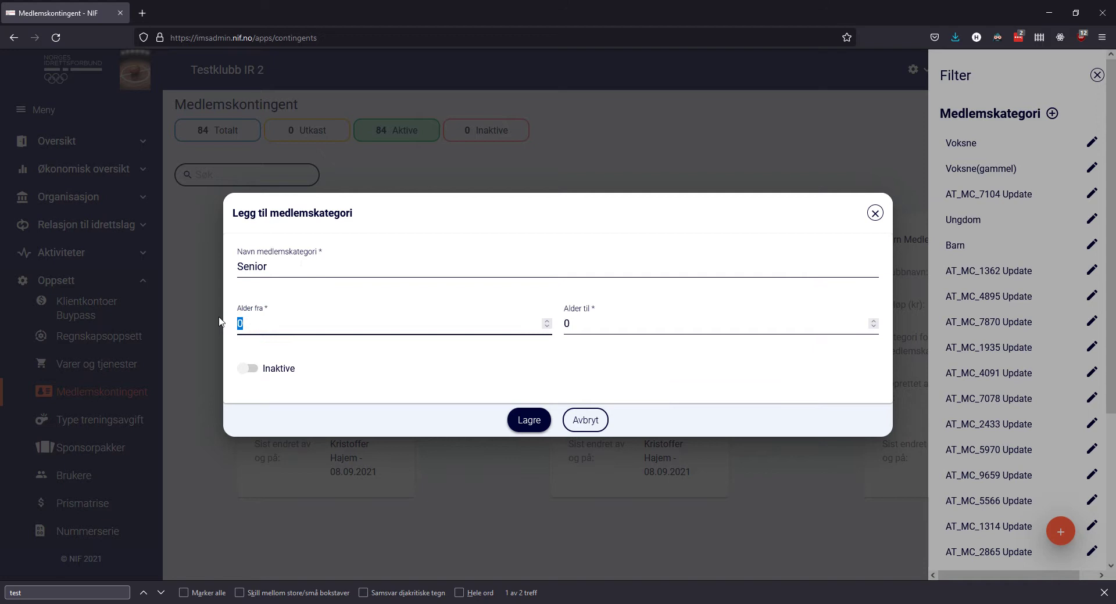
text(55)
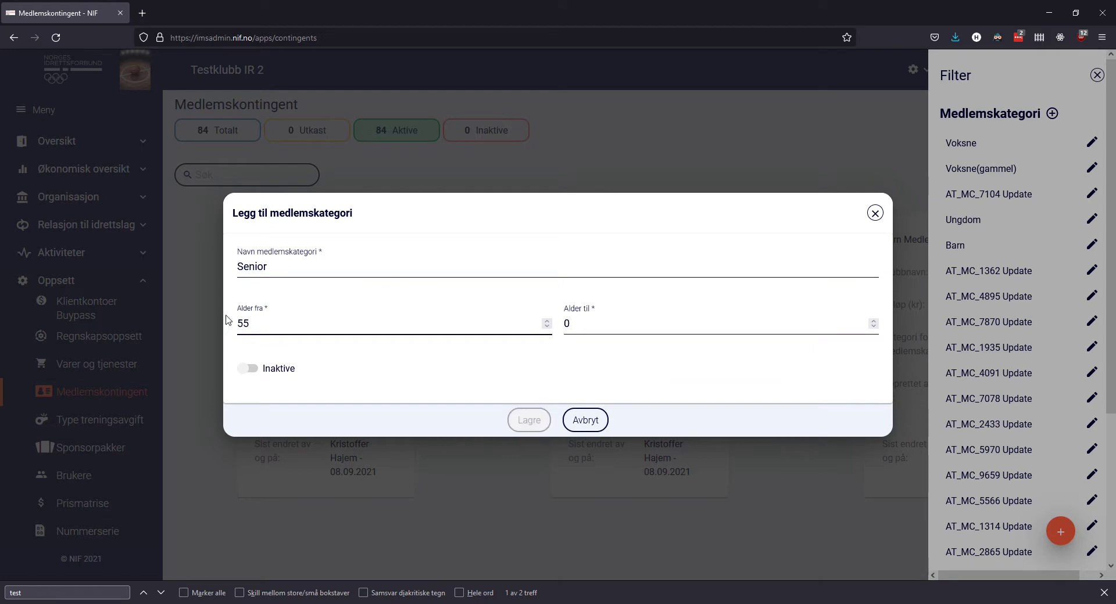
click(584, 326)
text(1)
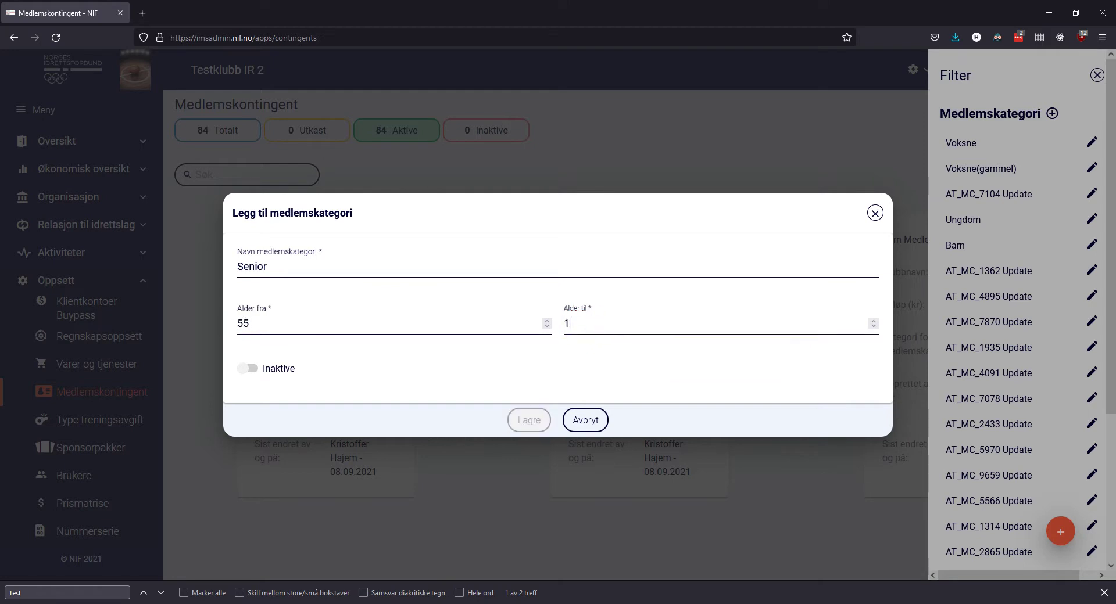
text(00)
click(247, 368)
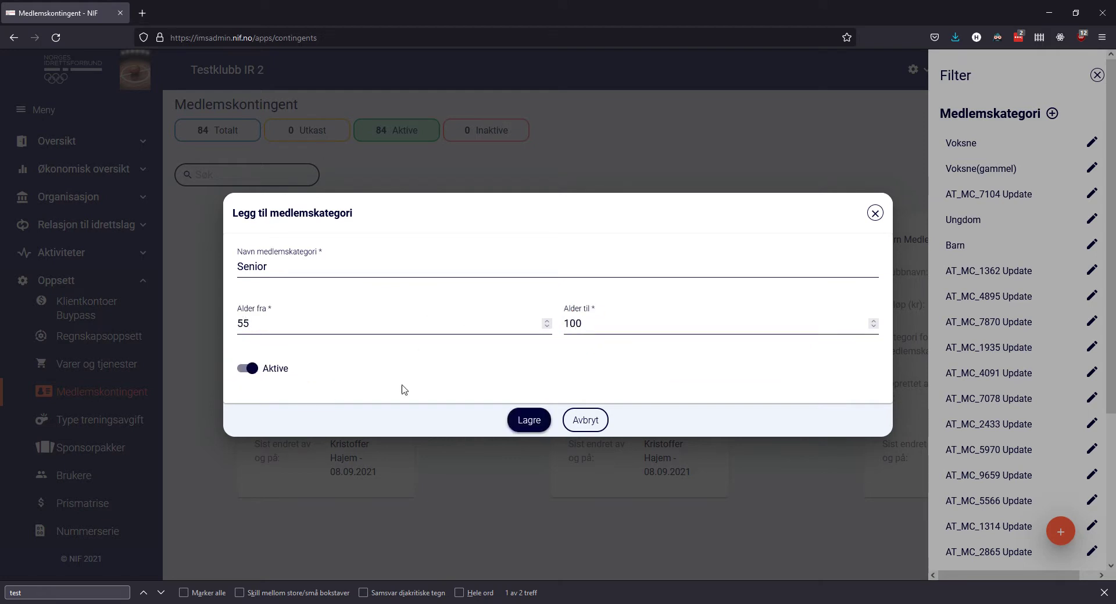
click(529, 420)
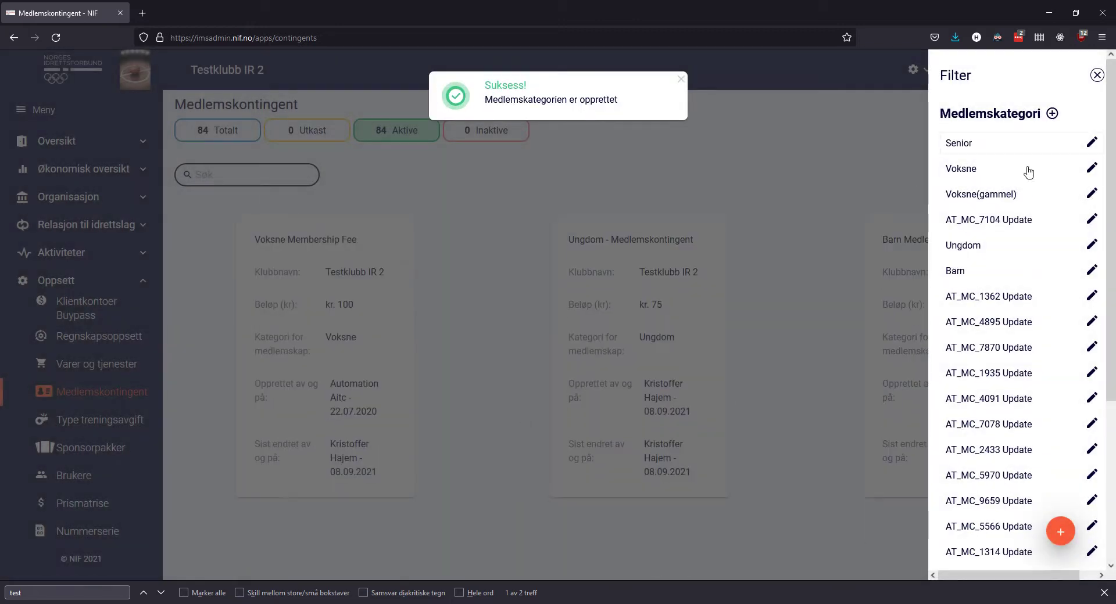
click(814, 170)
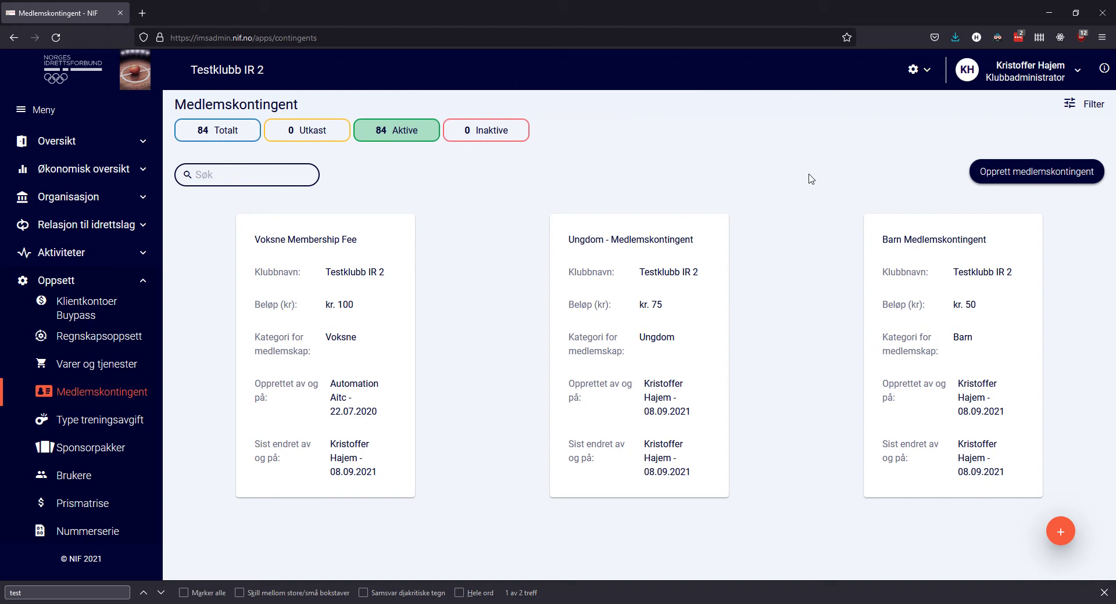
Step: Start a new membership fee named "Senior Medlemskontingent"
click(1047, 174)
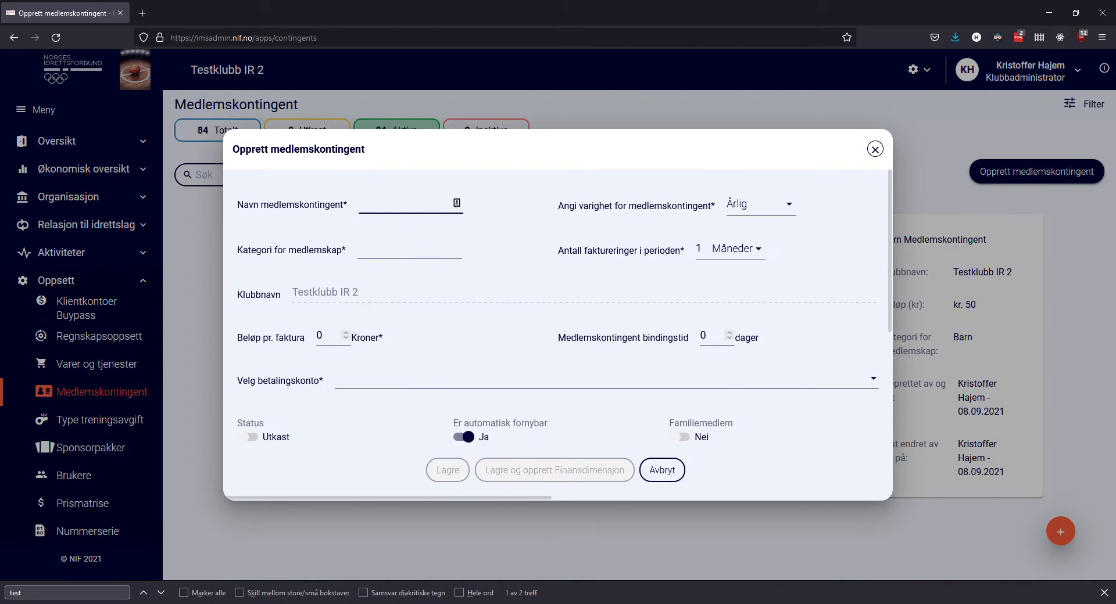
key(Down)
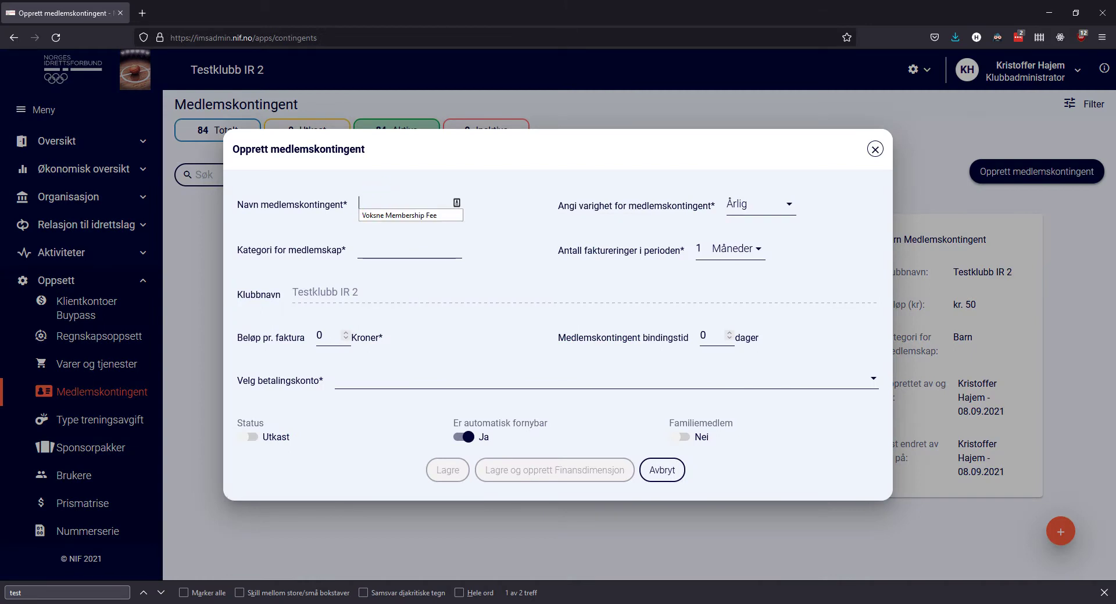
text(Senio)
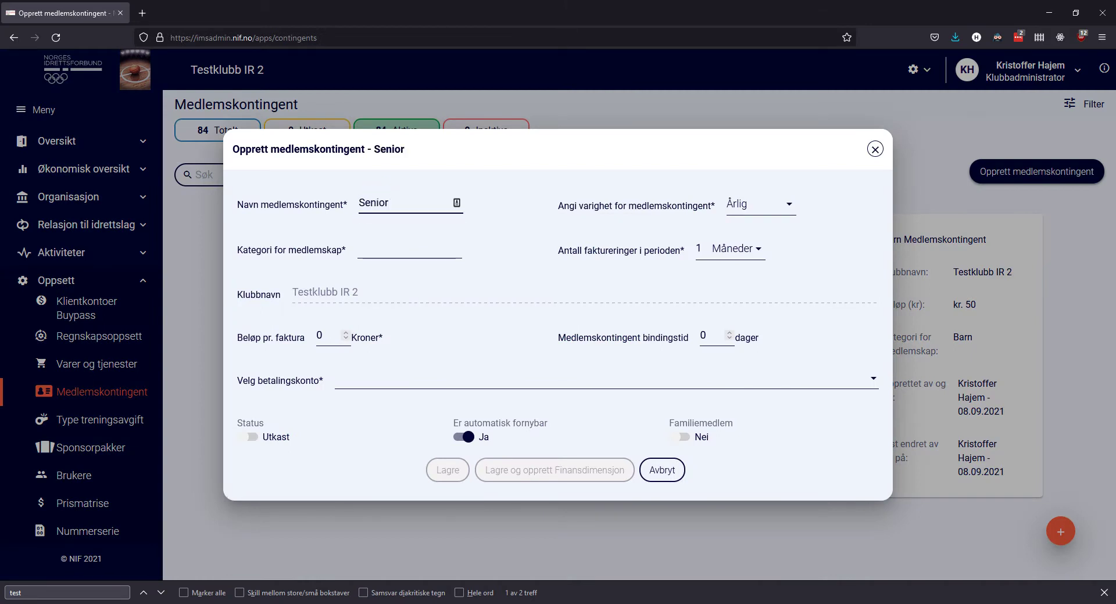
text(r Medlemskonin)
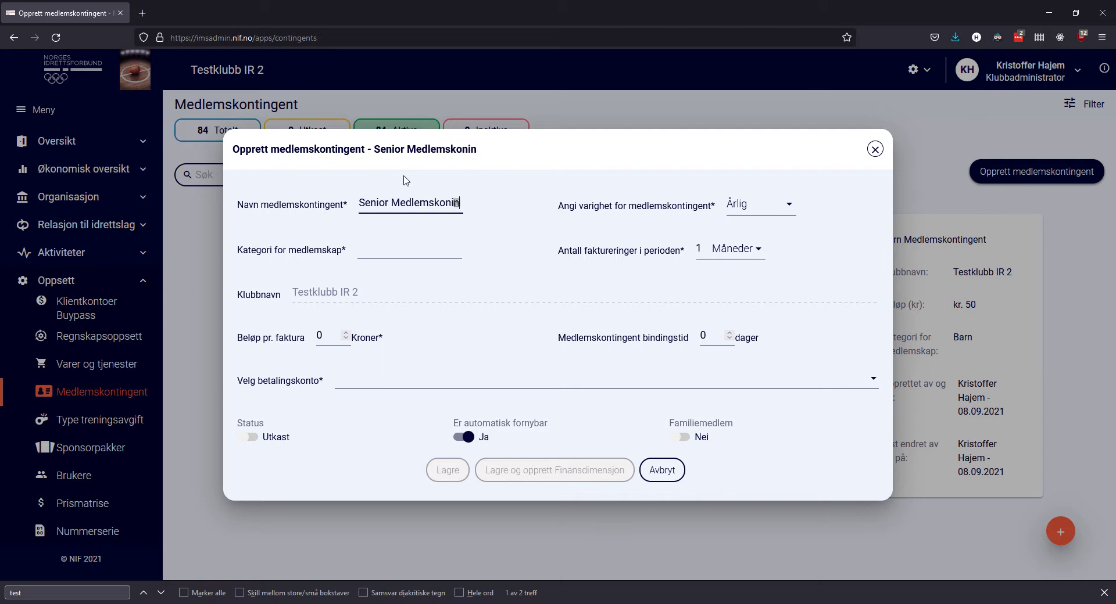
text(ingent)
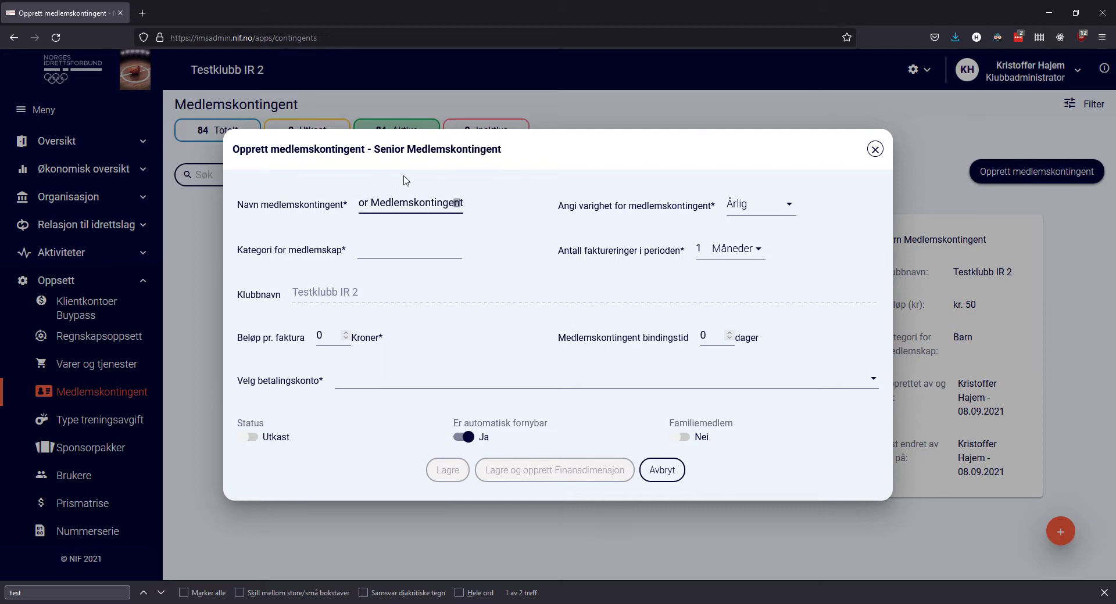
Step: Assign the new membership fee to the Senior membership category
click(395, 252)
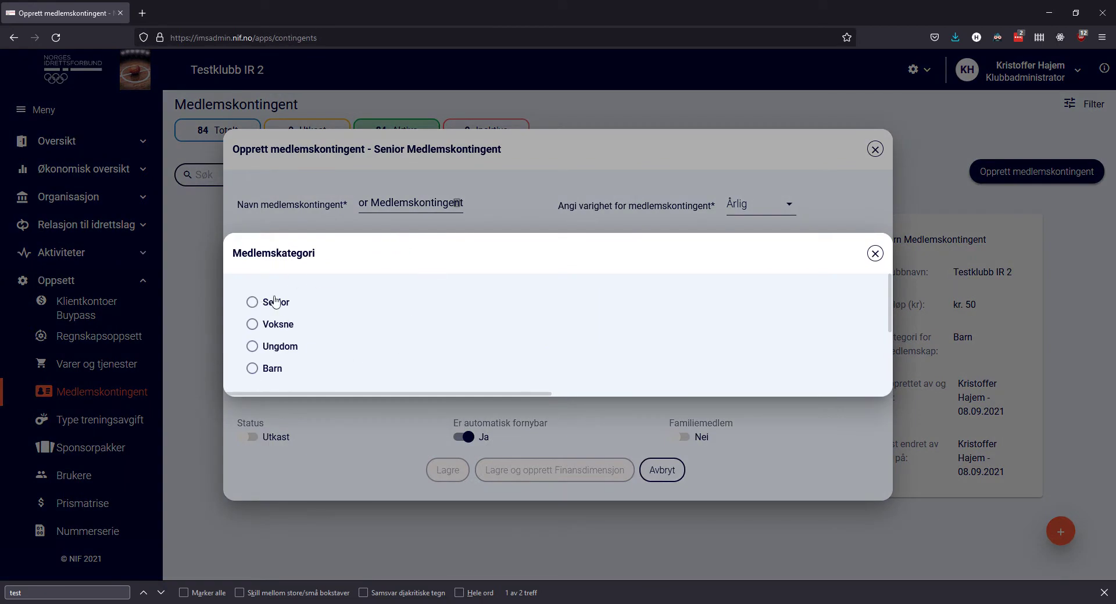
click(251, 324)
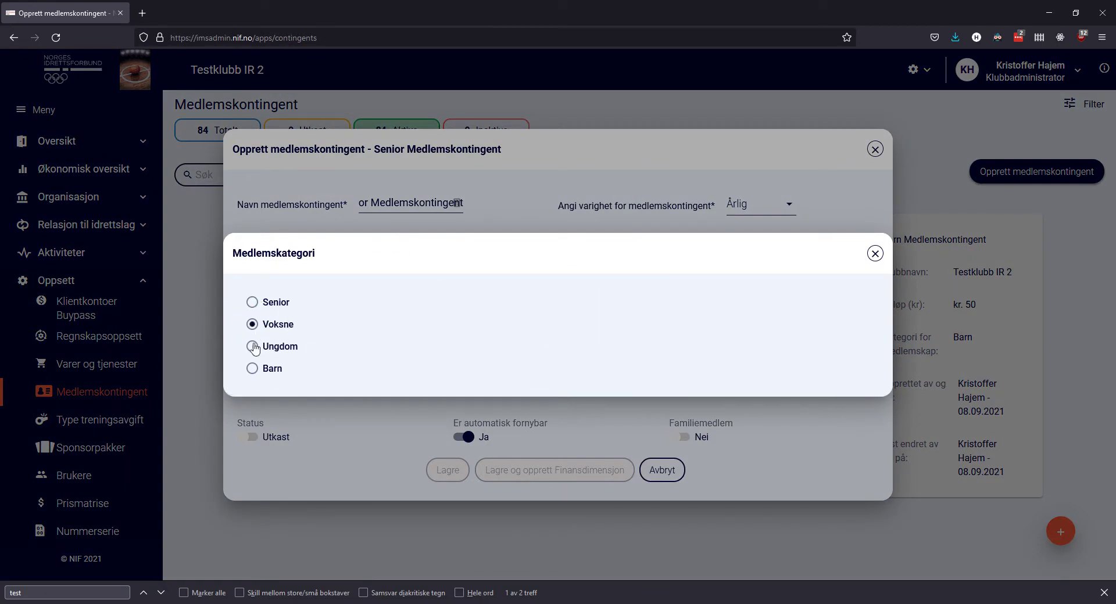
click(251, 346)
click(252, 370)
click(251, 302)
click(874, 254)
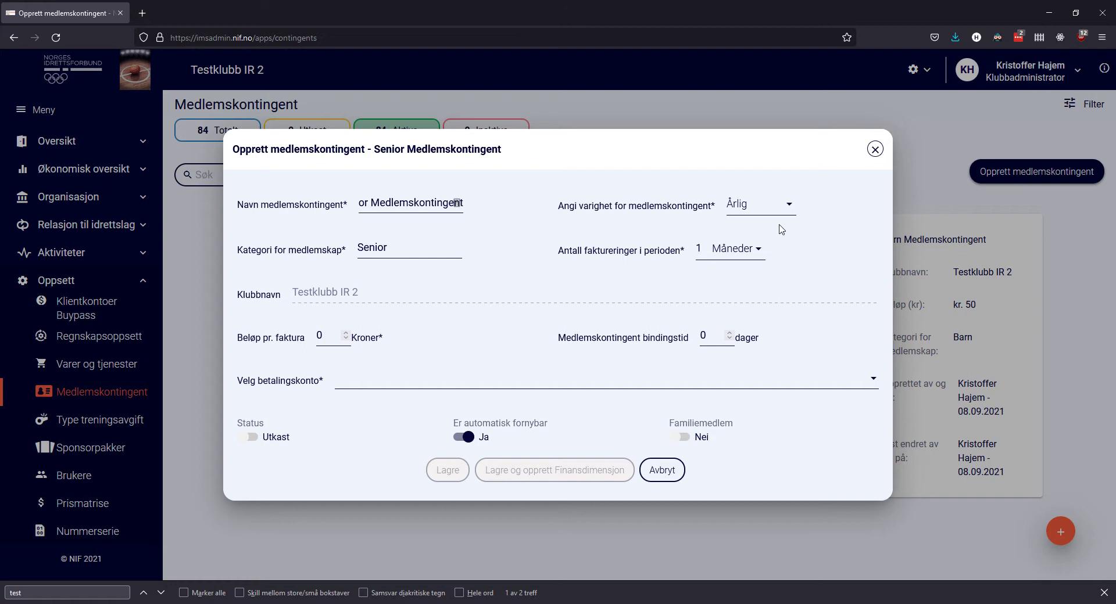
Step: Set both the membership fee's duration and its invoicing frequency to Årlig
click(786, 207)
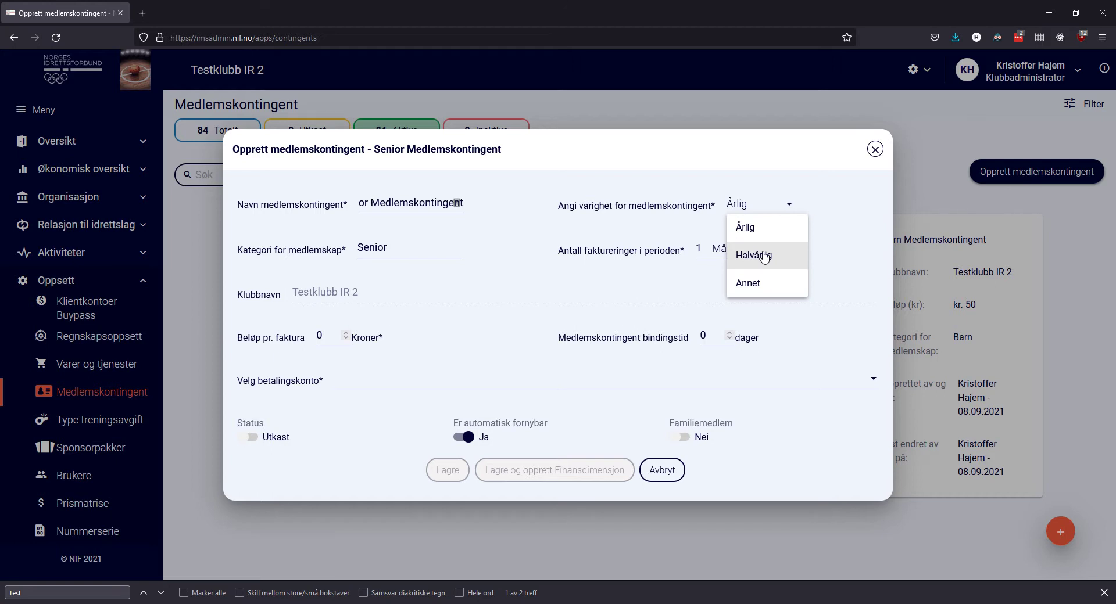
click(750, 283)
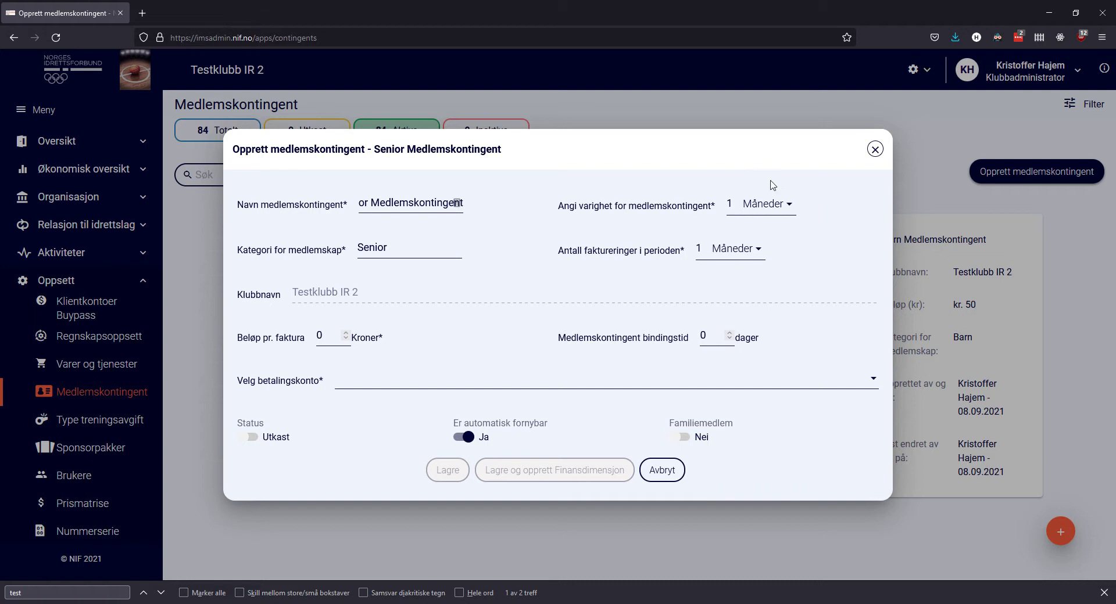
click(787, 204)
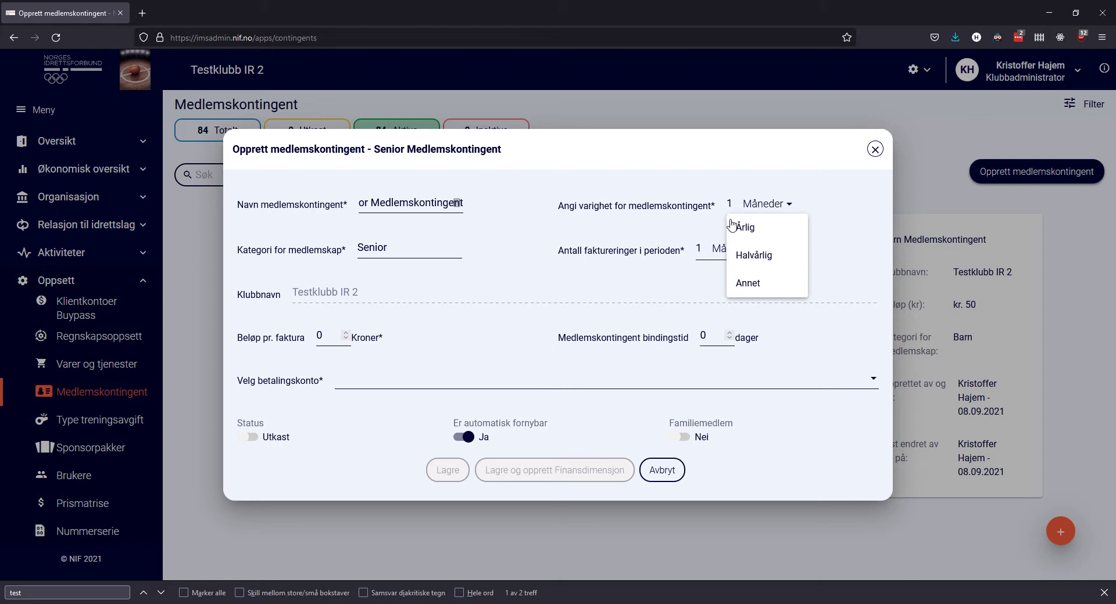
click(748, 229)
click(747, 251)
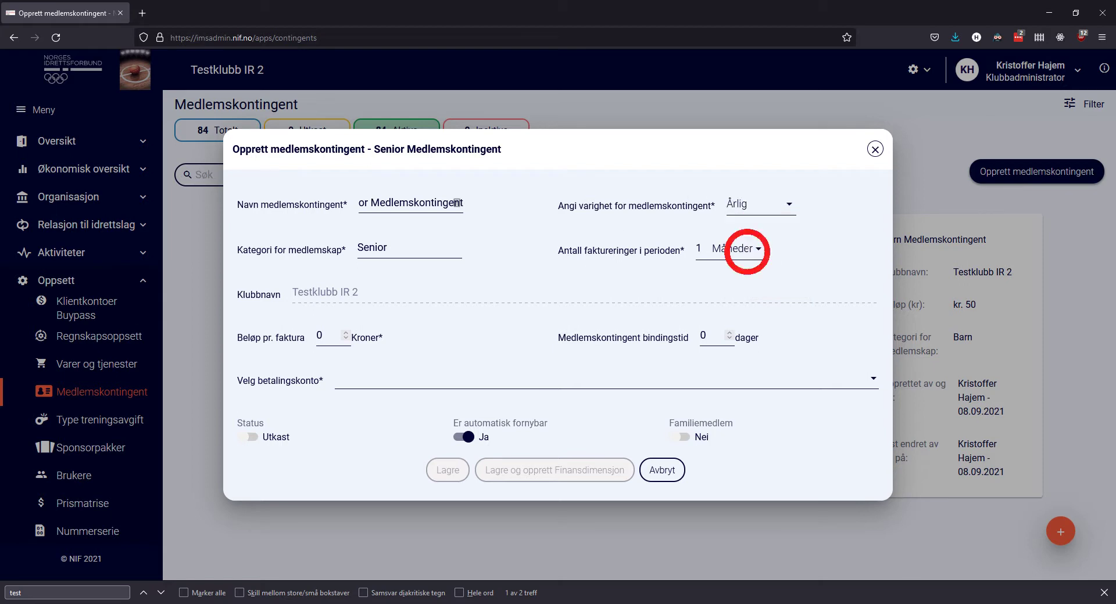
click(749, 272)
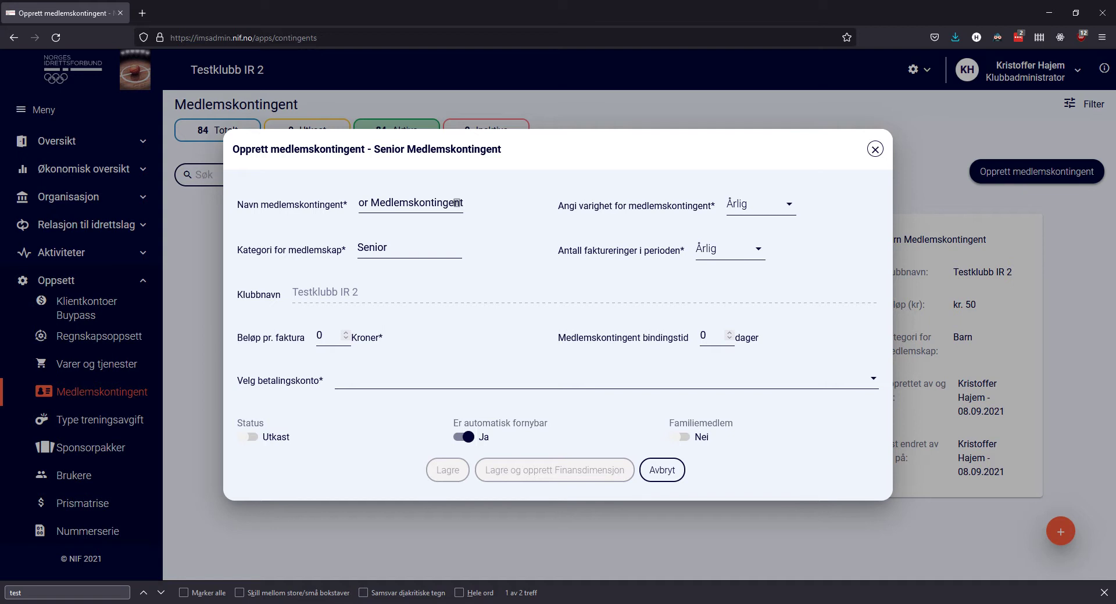
Step: Set the membership fee's amount per invoice to 50 kroner and its payment account to Oppgjørskonto
click(310, 332)
double_click(309, 333)
click(395, 317)
click(396, 382)
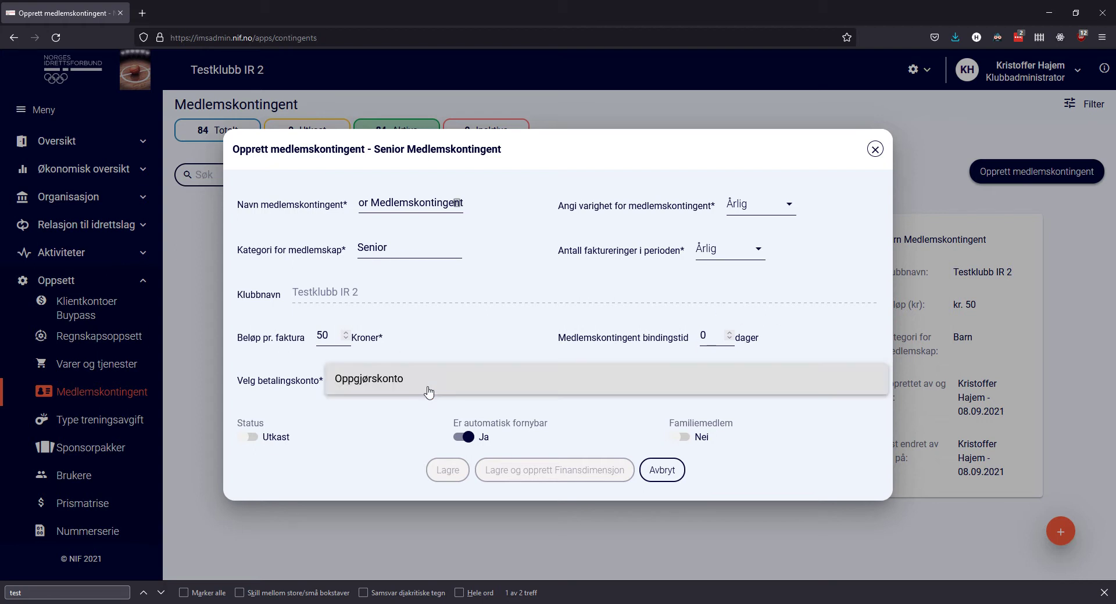
click(390, 382)
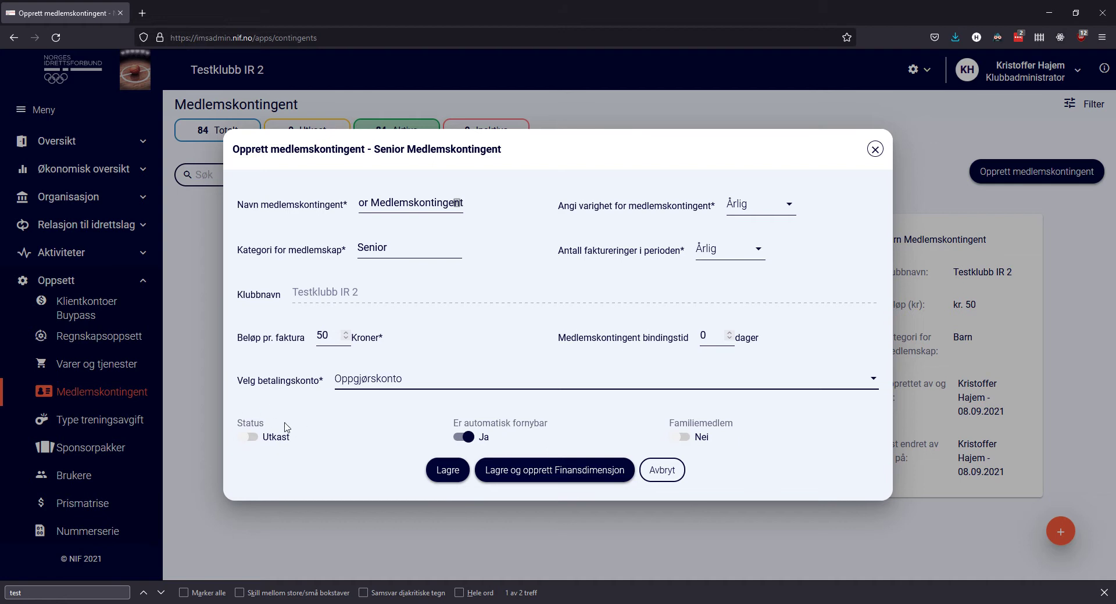
Step: Set the Senior fee's status to Aktive, keep automatic renewal at Ja, and save the fee without creating a finance dimension
click(250, 437)
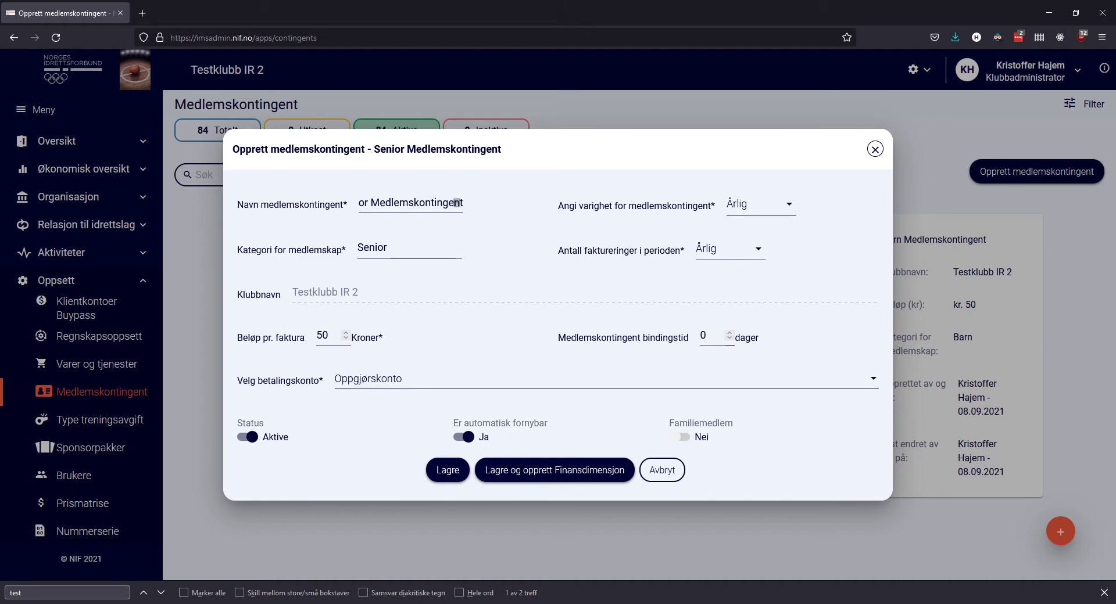
click(234, 437)
click(252, 438)
click(459, 438)
click(463, 438)
click(464, 475)
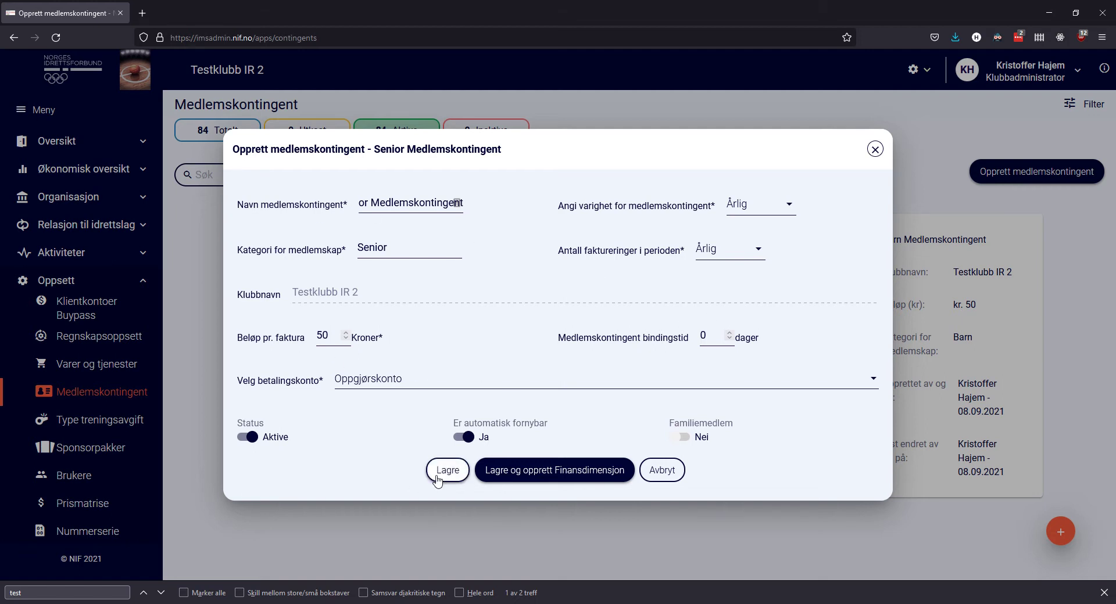
click(533, 467)
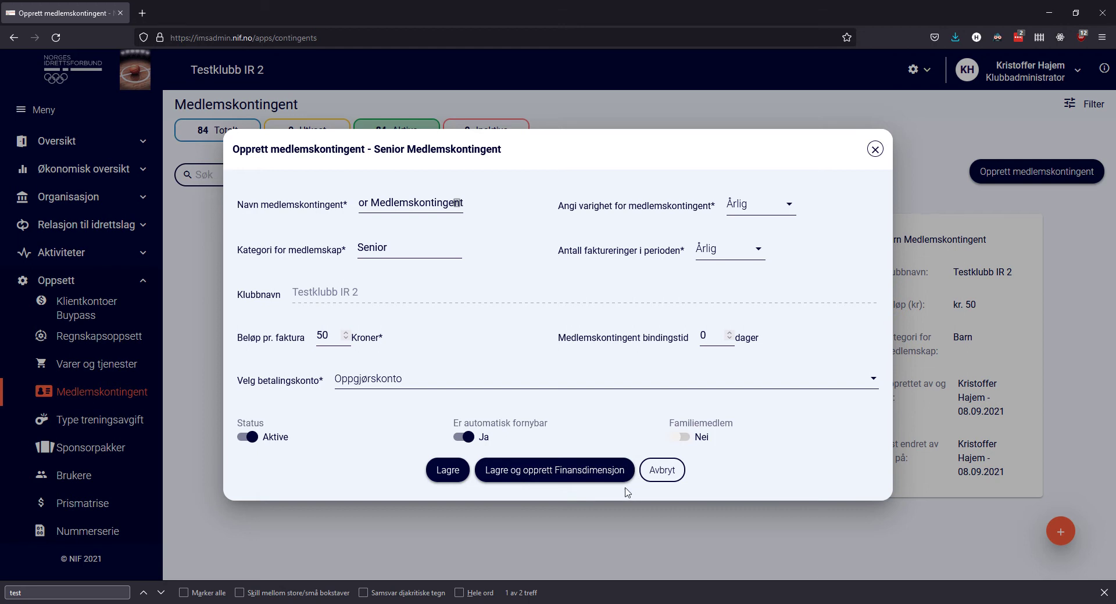
click(449, 474)
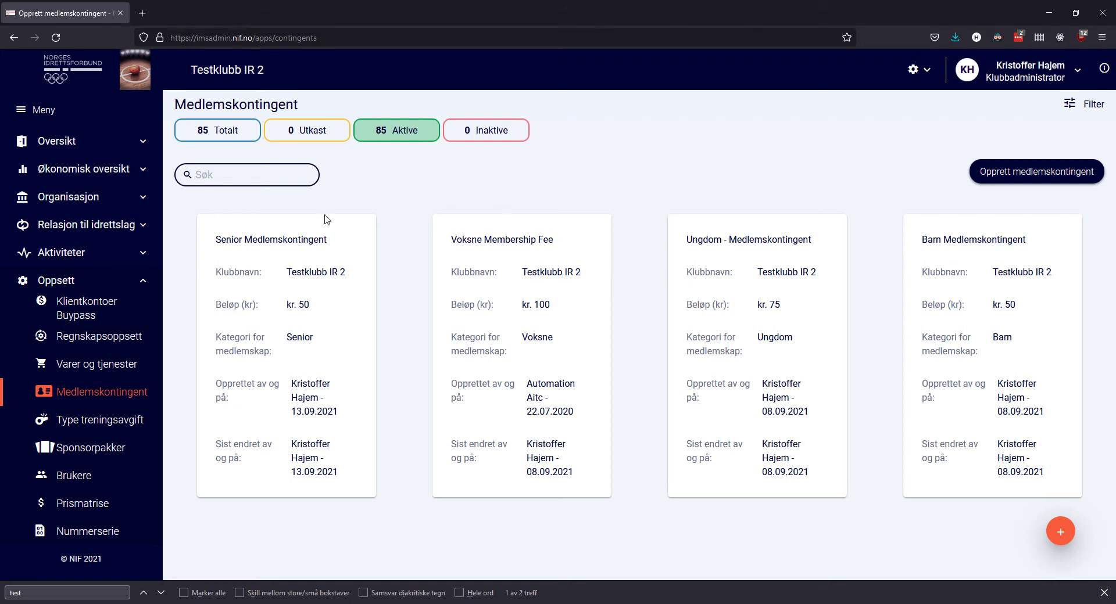
Step: Rename the Voksne Membership Fee as "Voksne Medlemskontingent" and save it
click(519, 321)
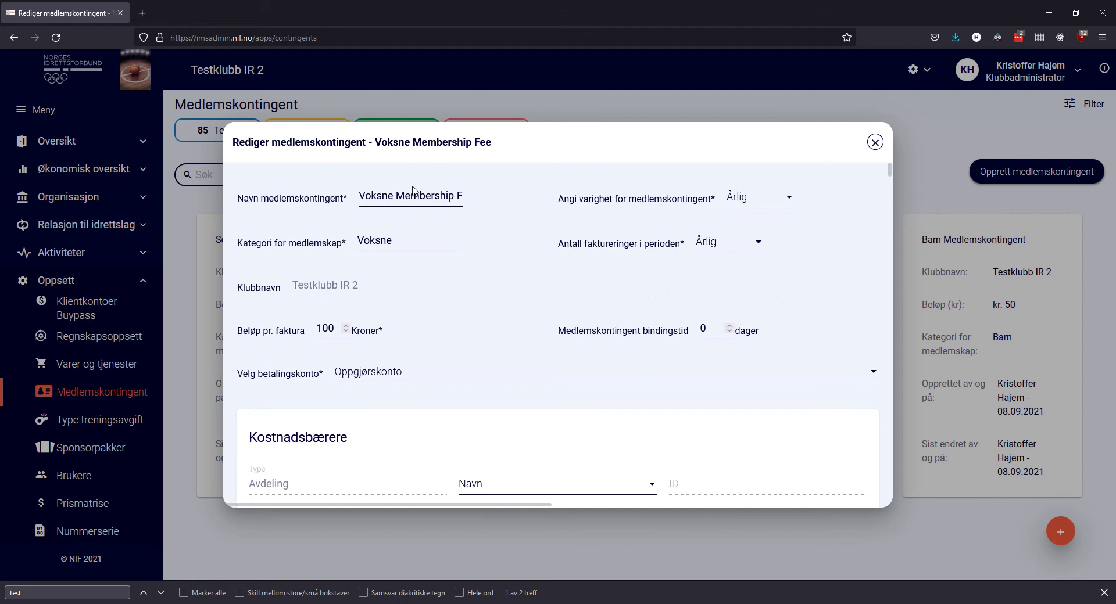
drag(388, 196, 506, 199)
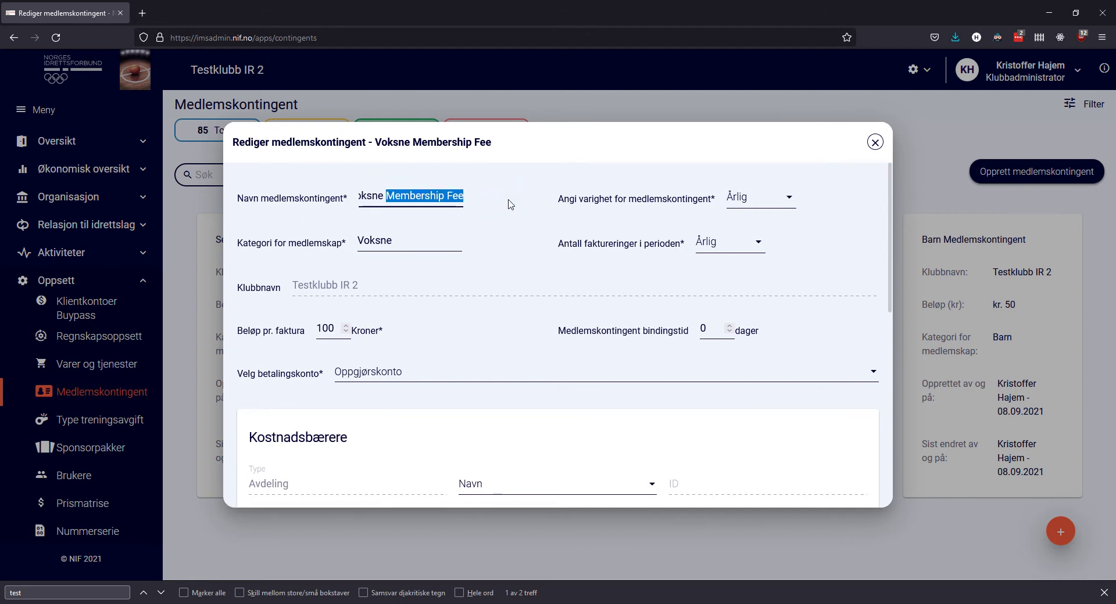
text(Medlems)
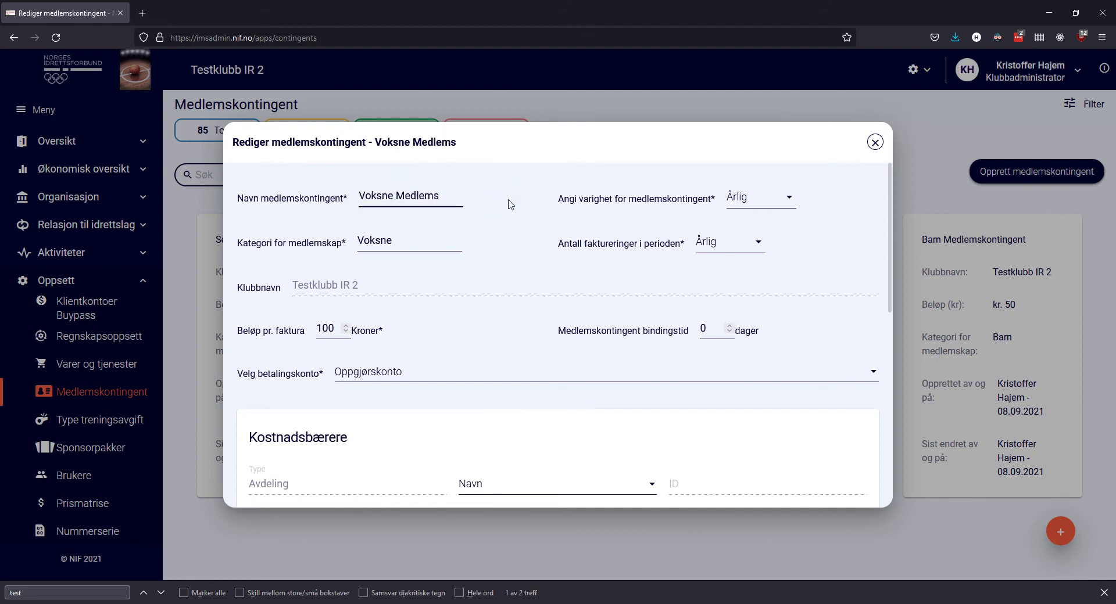
text(kontingent)
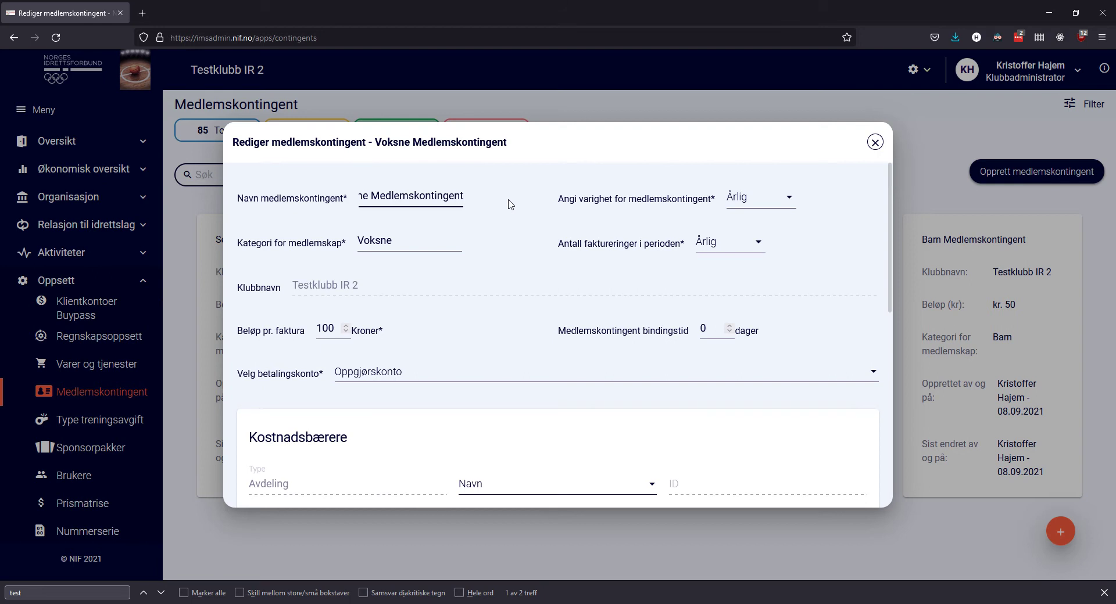
click(509, 203)
scroll(528, 221, down, 10)
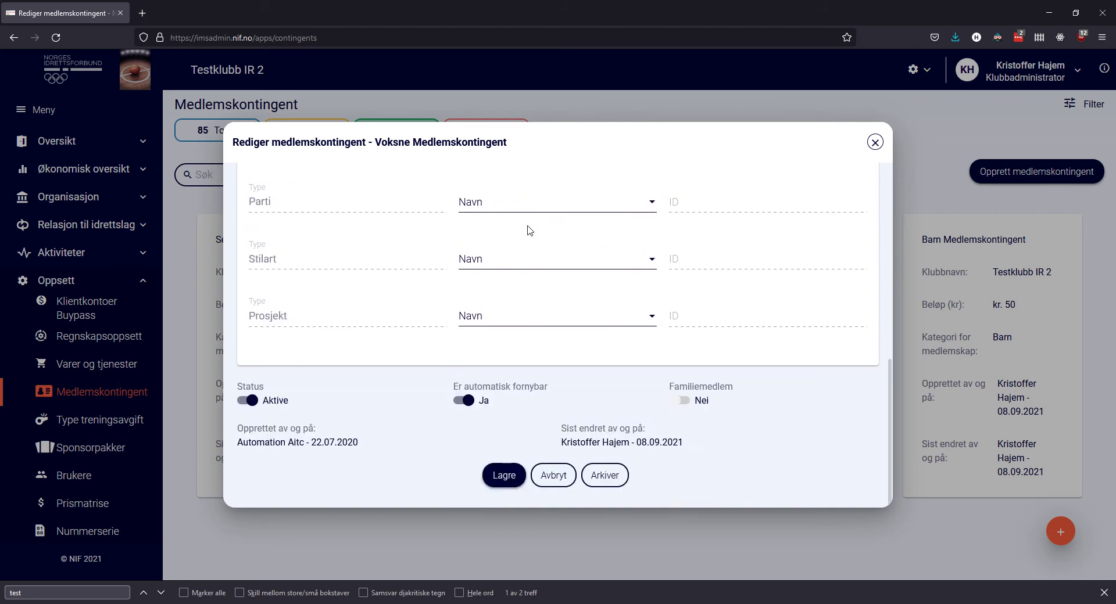
click(498, 477)
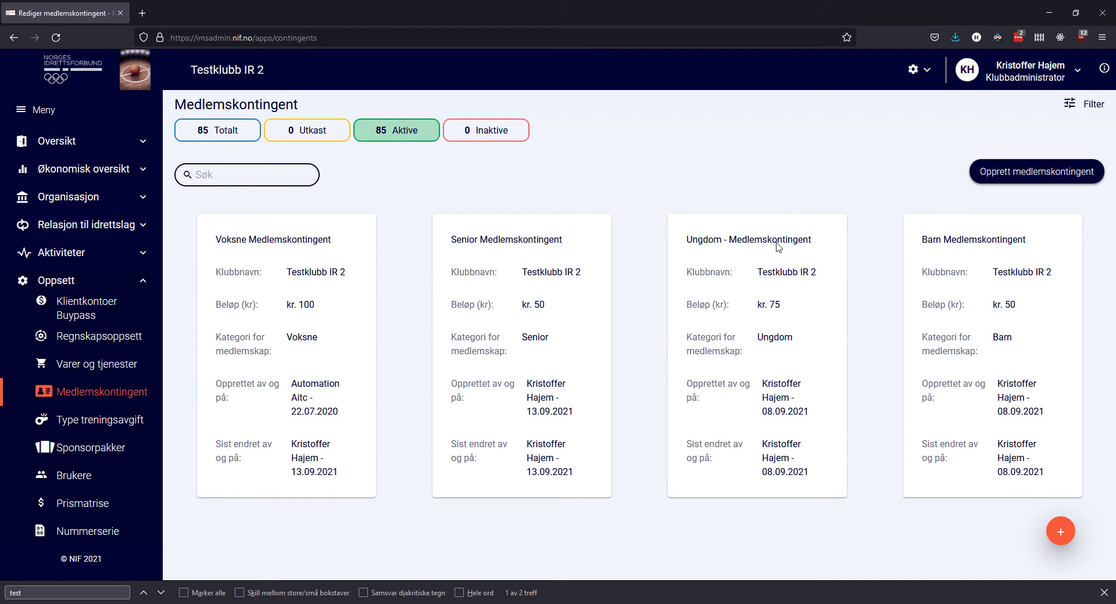
Step: Set the status of the Ungdom - Medlemskontingent fee to Inaktive and save it
click(800, 251)
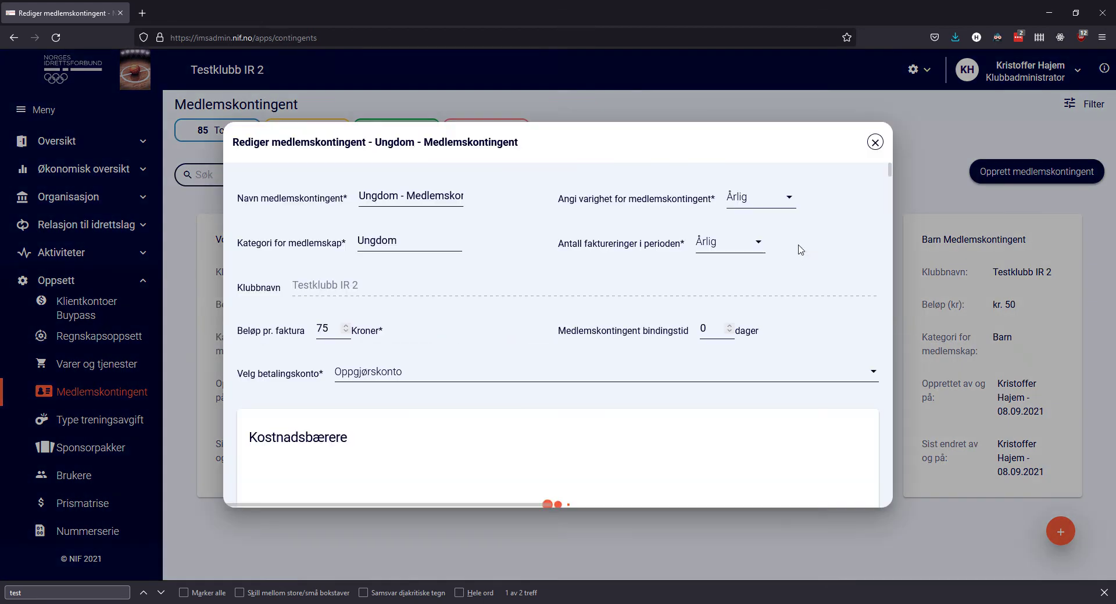
scroll(493, 212, down, 10)
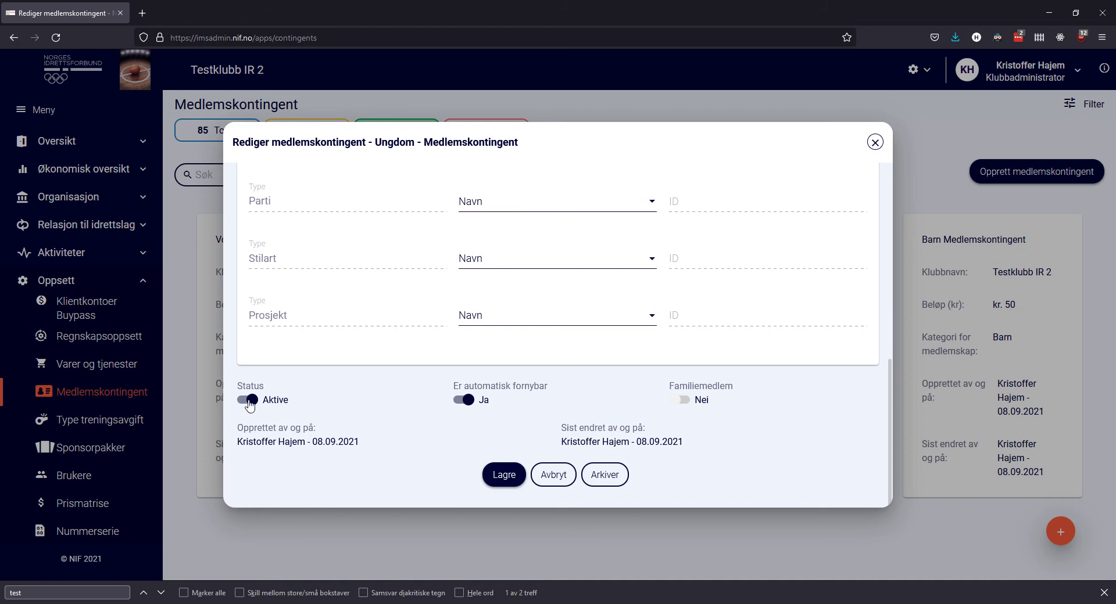
click(250, 401)
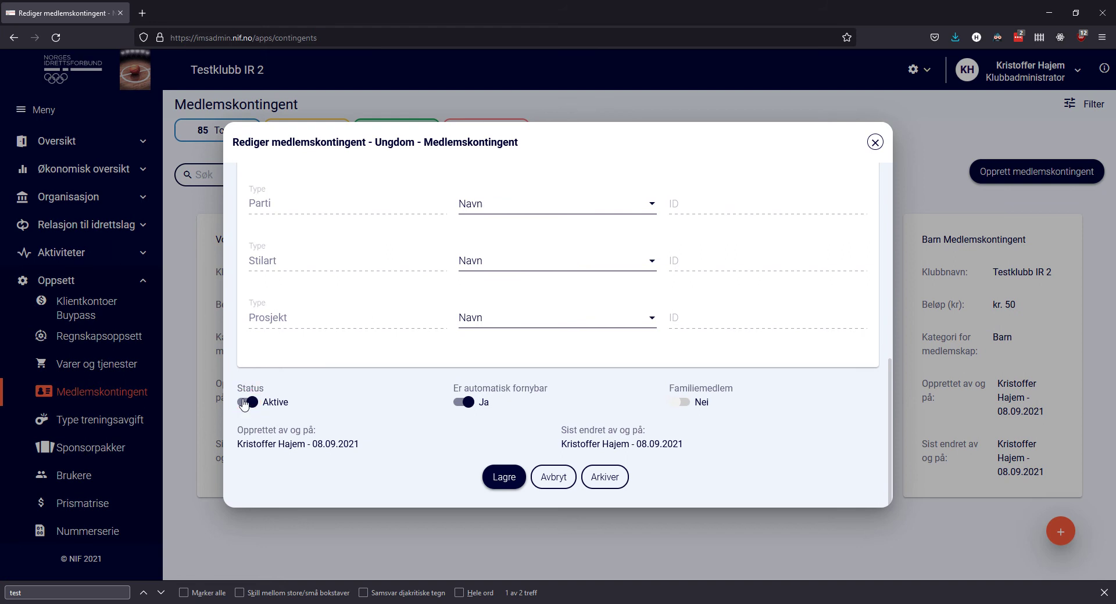
click(249, 401)
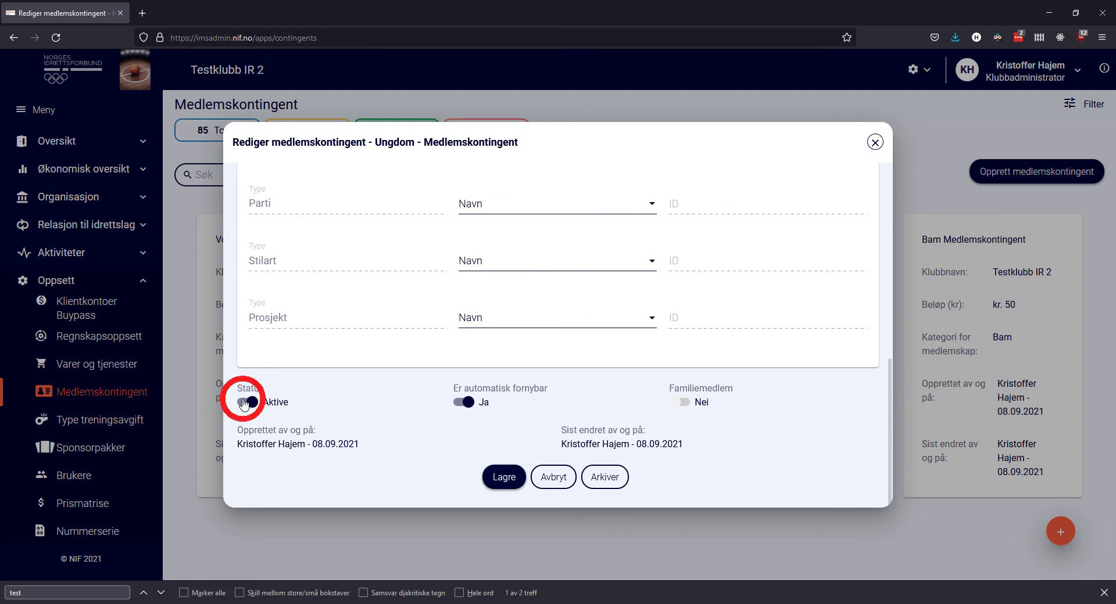
click(484, 477)
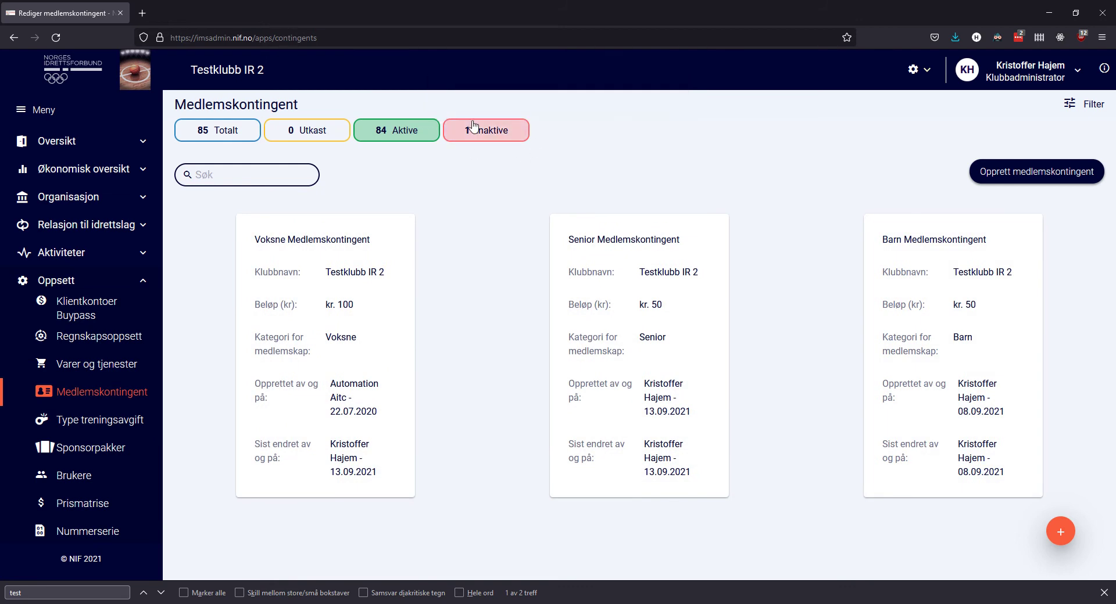
Step: Reopen the Ungdom fee from the inactive fees, set its status back to Aktive, save it, and return to the active fees
click(491, 133)
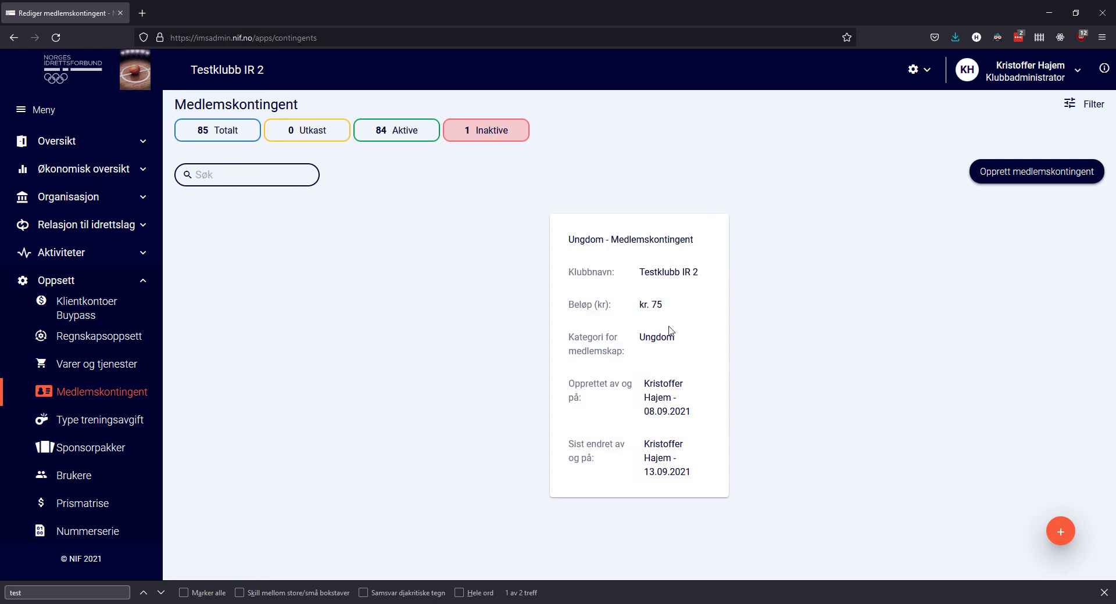
click(671, 331)
scroll(493, 279, down, 10)
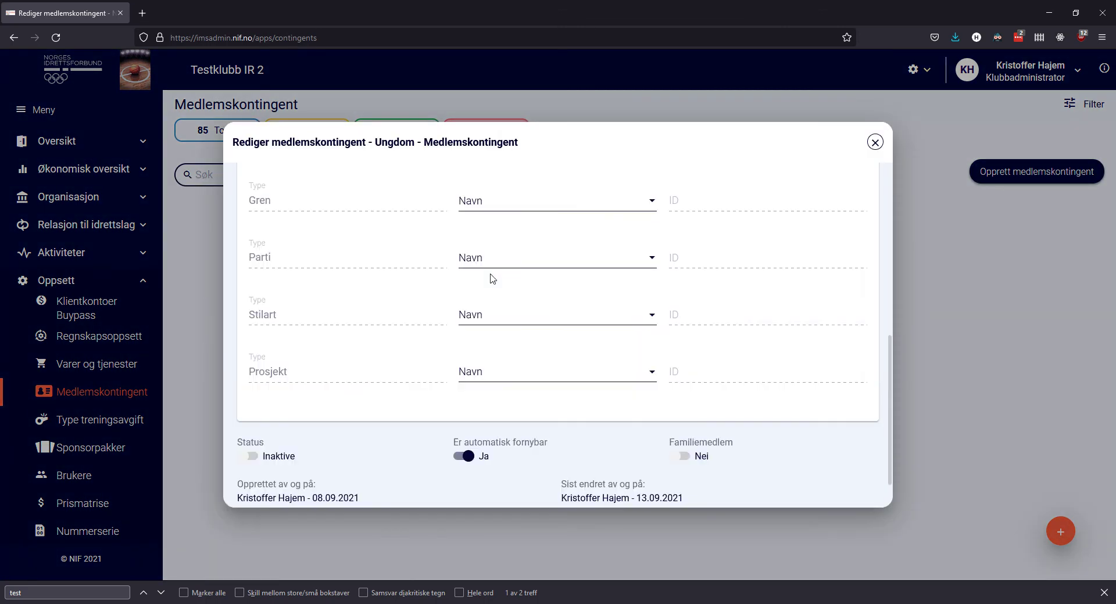
scroll(433, 349, down, 1)
click(250, 399)
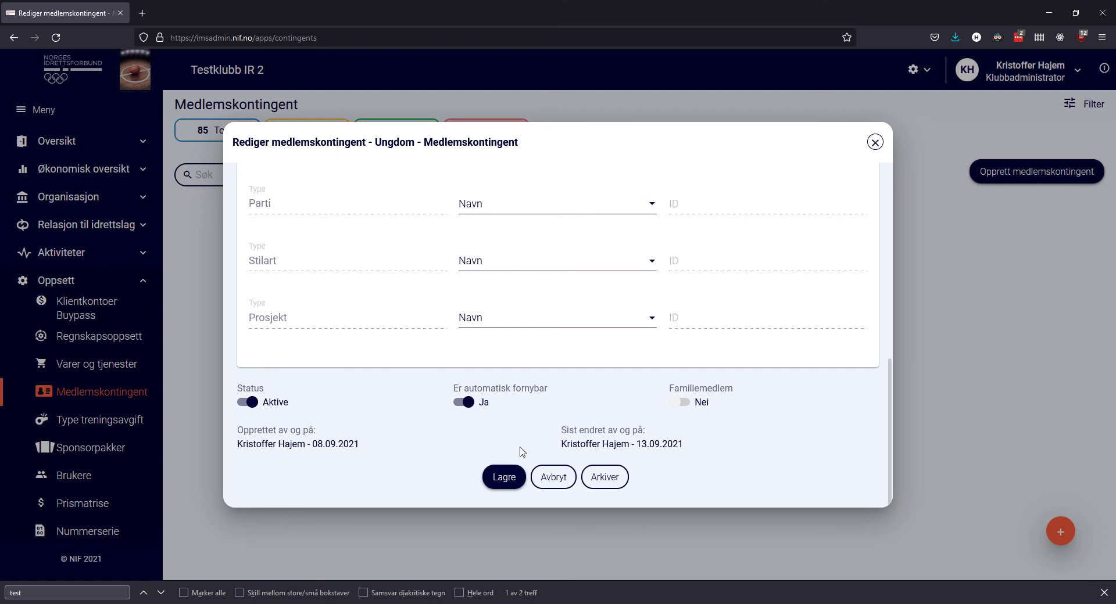
click(505, 478)
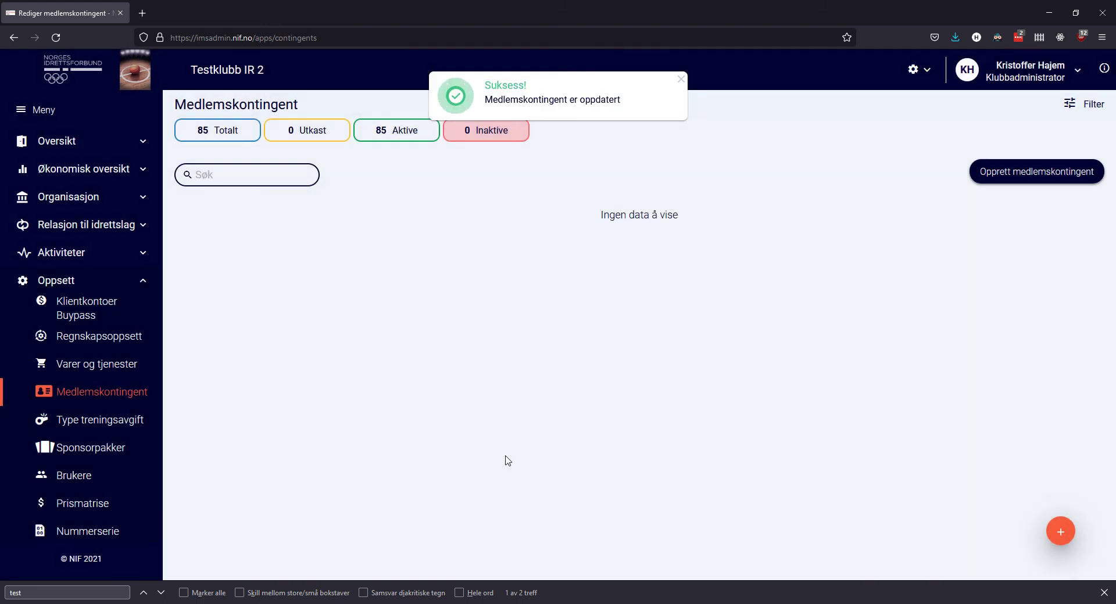
click(384, 137)
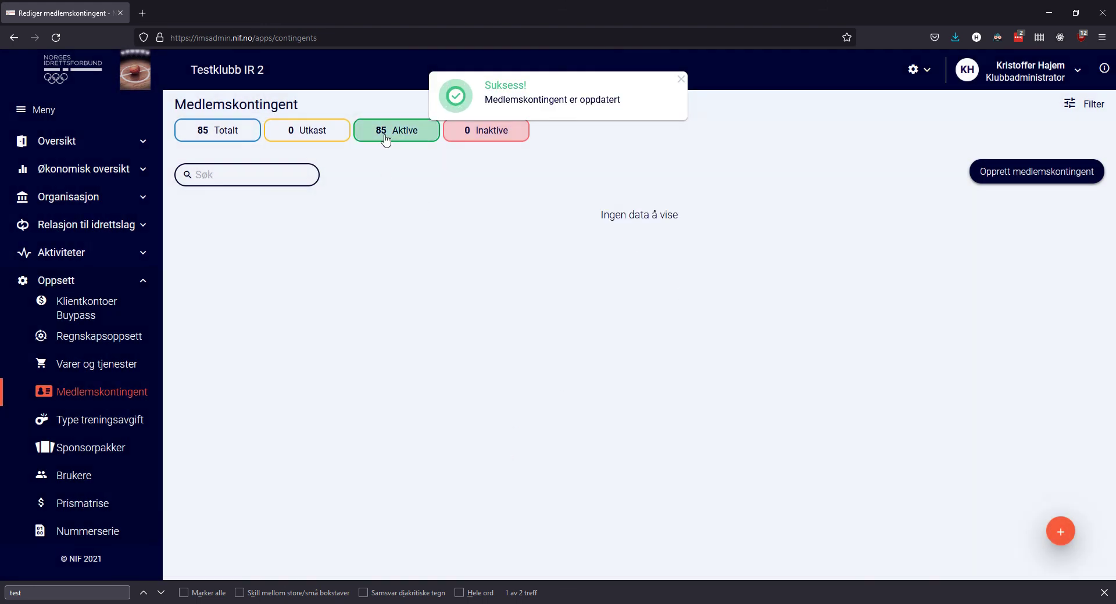